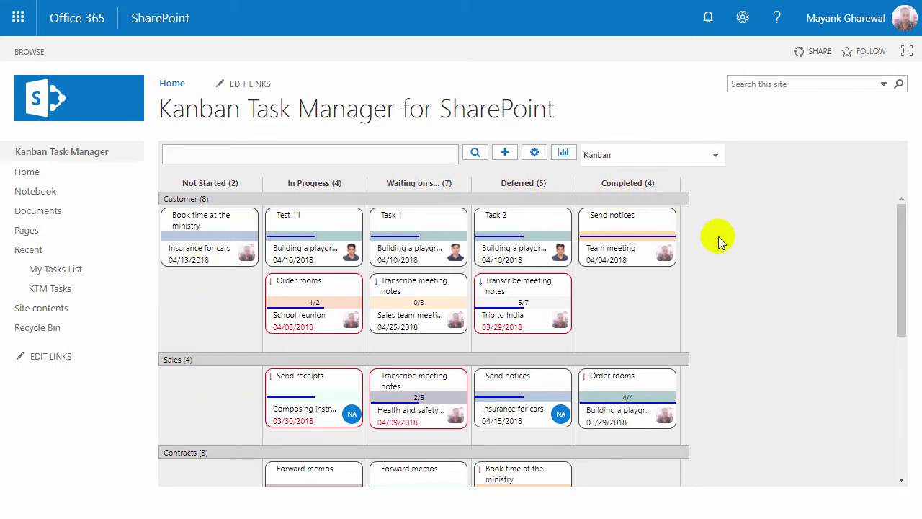
Step: Move Order rooms above Test 11, Test 11 to Not Started, and Send receipts and Transcribe meeting notes to In Progress
scroll(721, 254, down, 10)
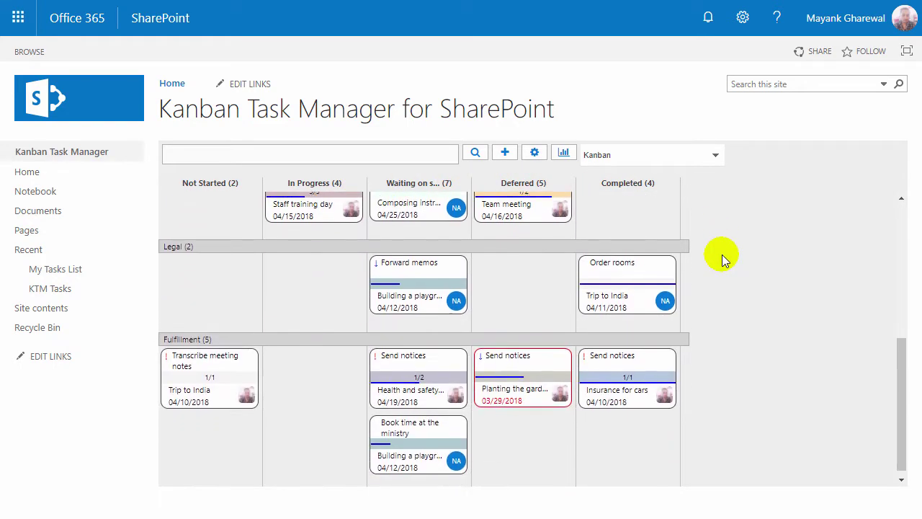
scroll(722, 254, up, 10)
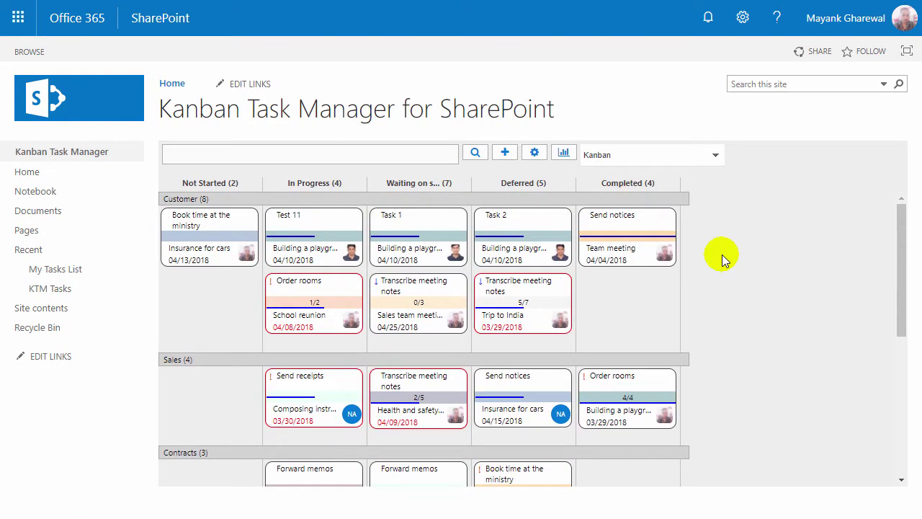
drag(333, 317, 333, 249)
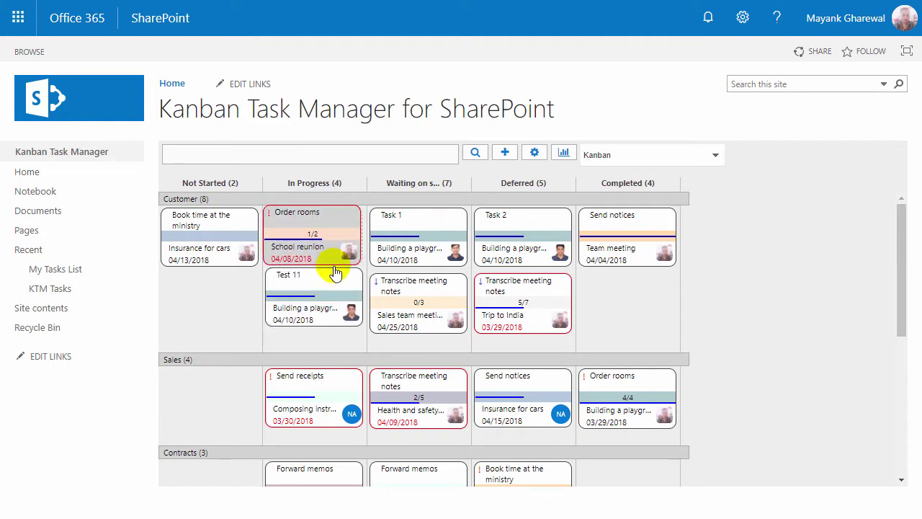
drag(330, 295, 229, 298)
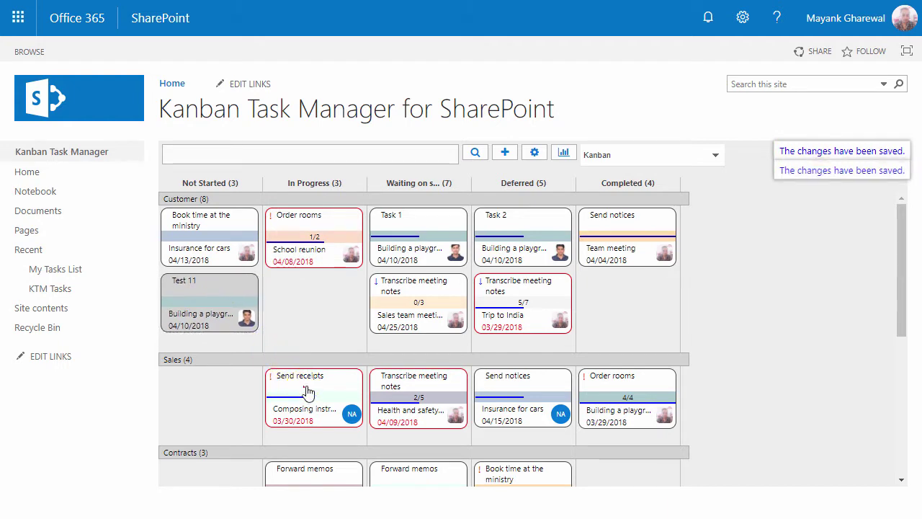
drag(309, 386, 324, 301)
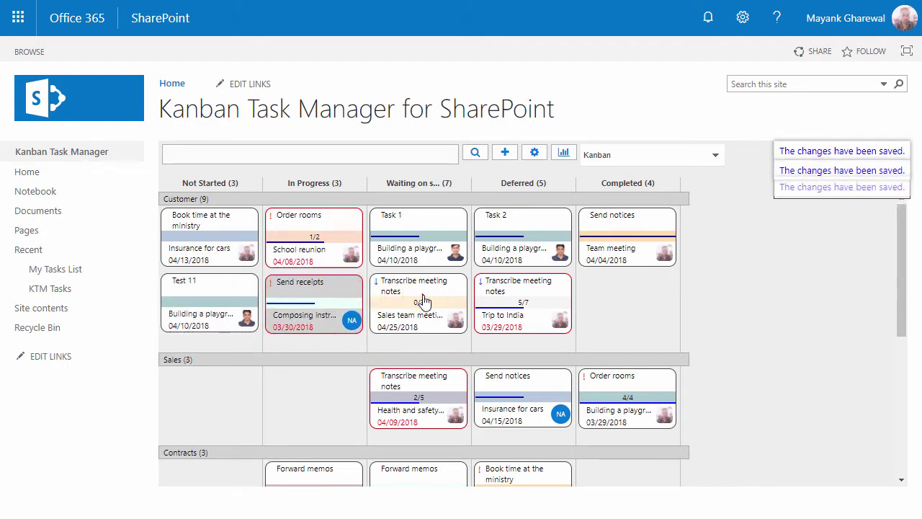
drag(422, 298, 327, 414)
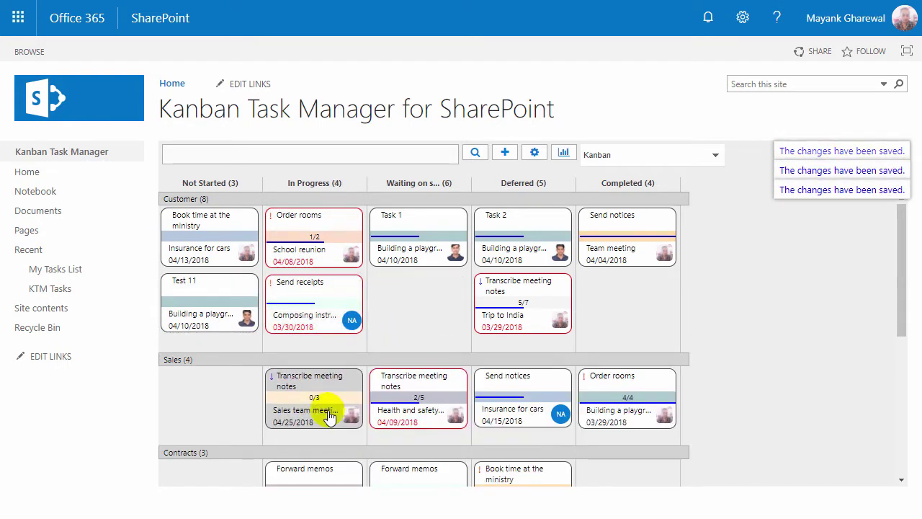
key(ctrl+plus)
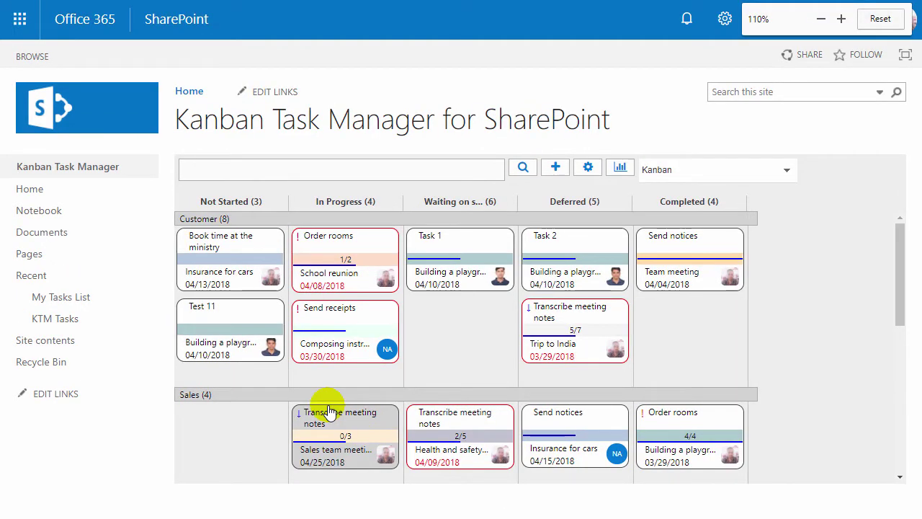
key(ctrl+plus)
key(ctrl+minus)
key(ctrl+minus)
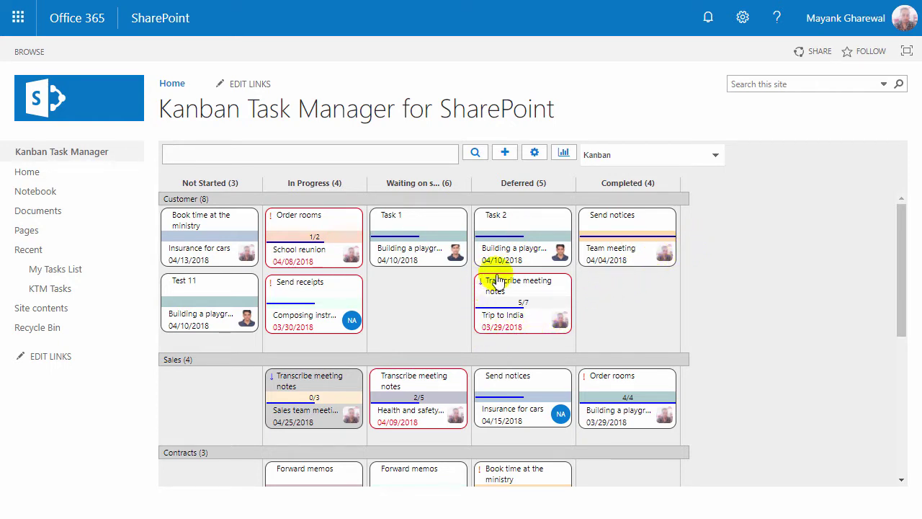
click(528, 310)
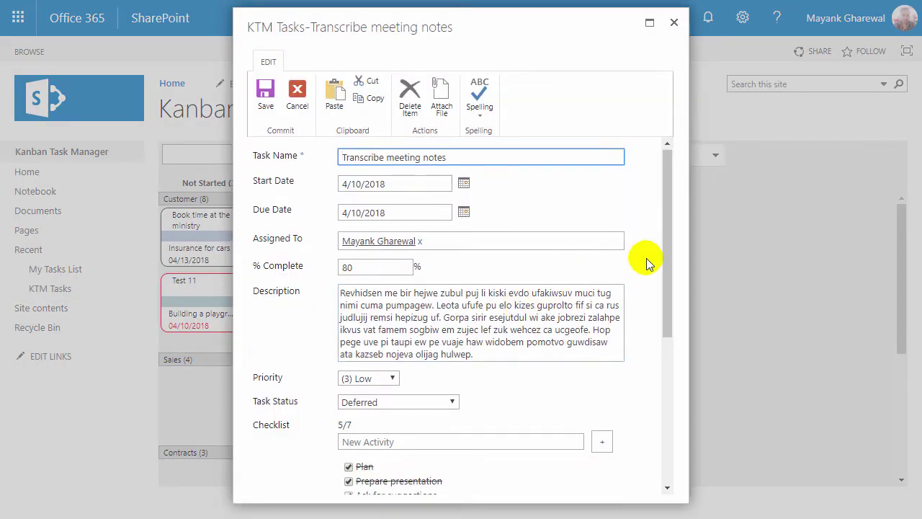
scroll(646, 261, down, 3)
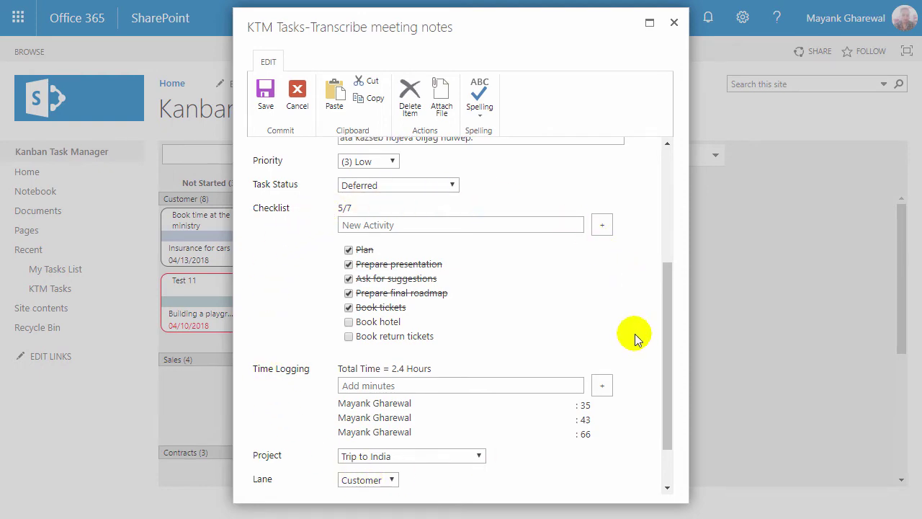
scroll(634, 336, down, 1)
scroll(634, 335, up, 4)
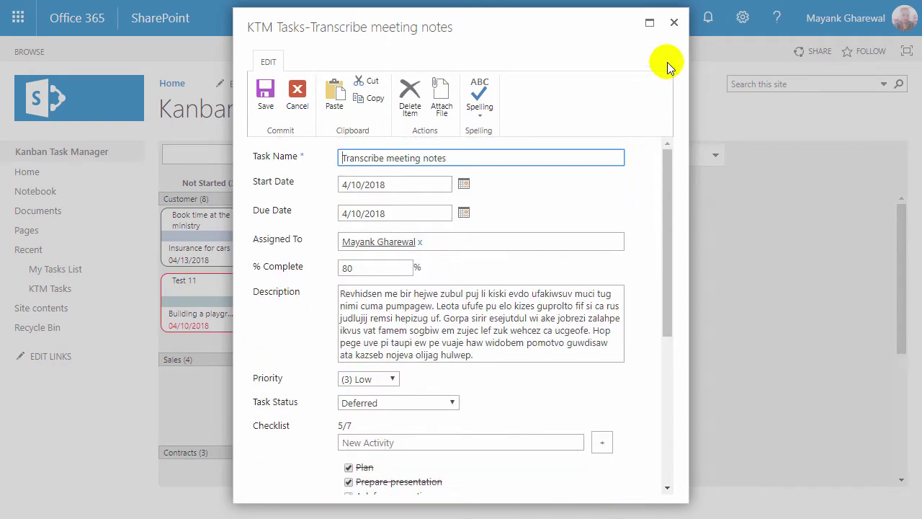
click(674, 22)
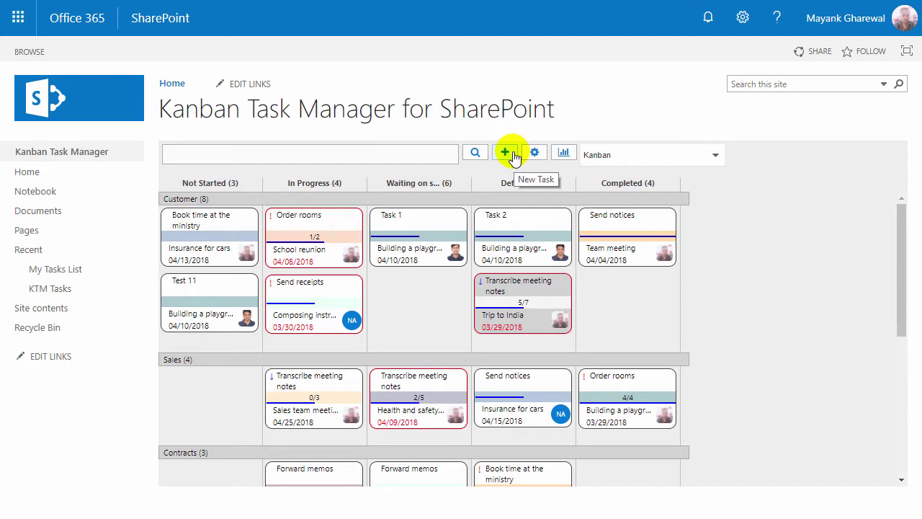
Step: Filter to Staff training day, one responsible person and Normal priority, copy the filter, then clear it
click(475, 154)
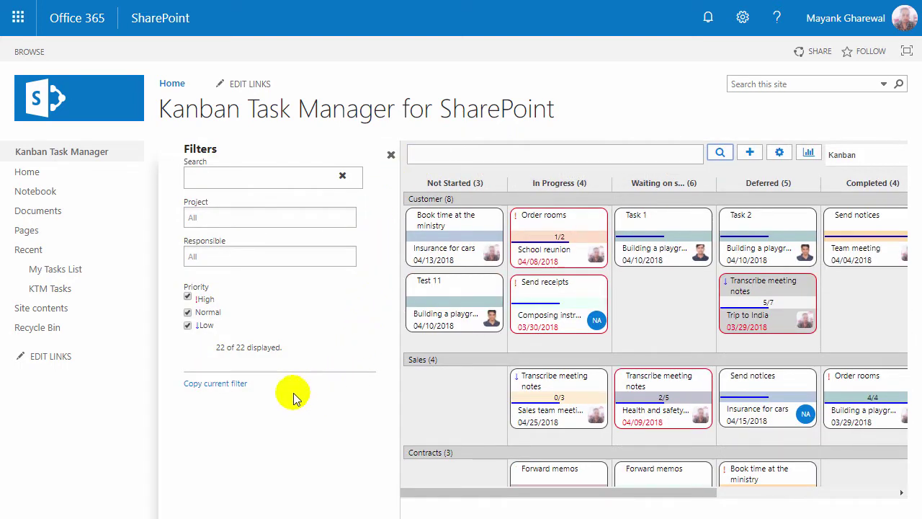
click(332, 217)
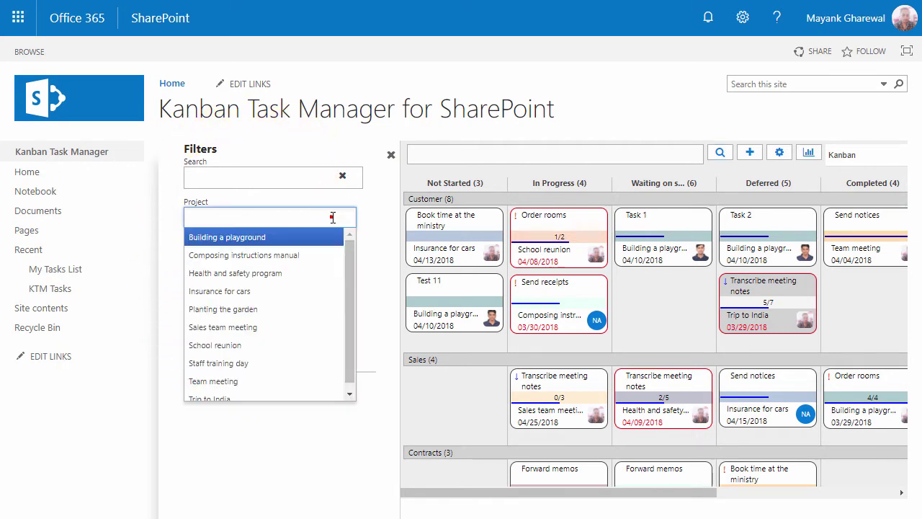
scroll(331, 296, down, 1)
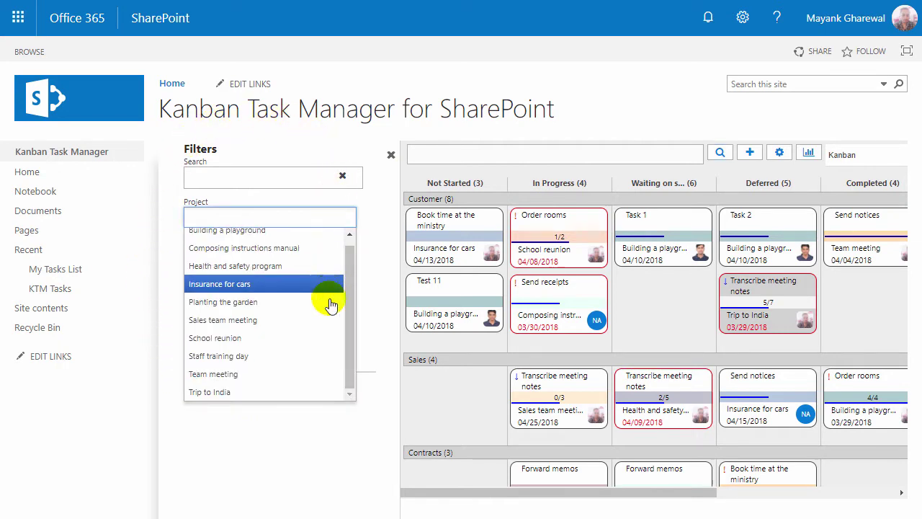
click(330, 366)
click(308, 257)
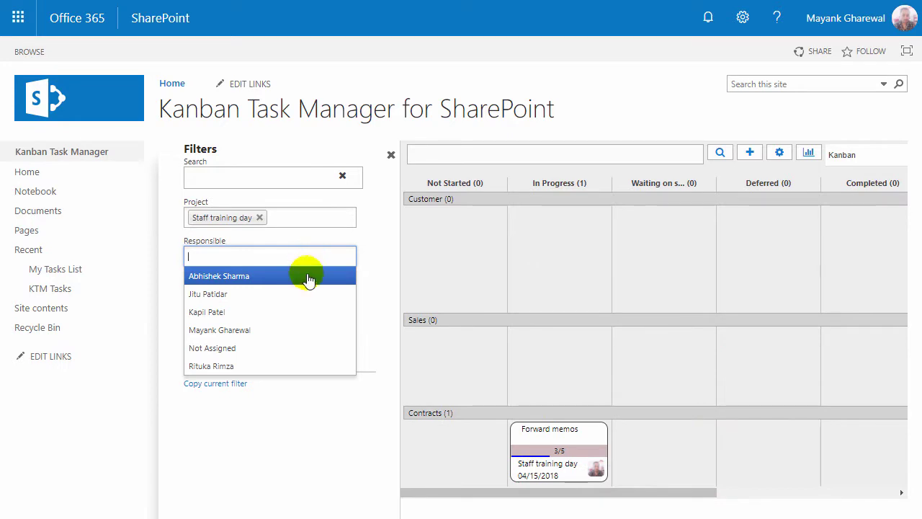
click(299, 329)
click(186, 296)
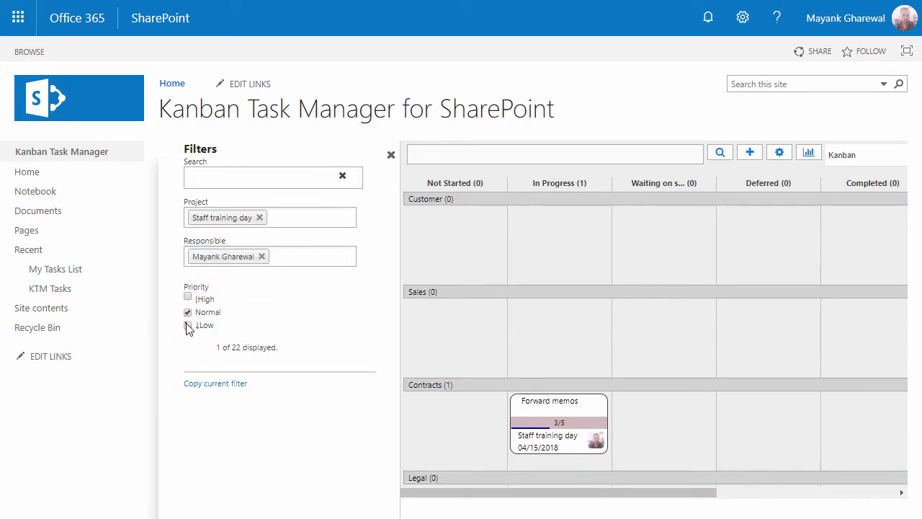
click(187, 325)
click(227, 385)
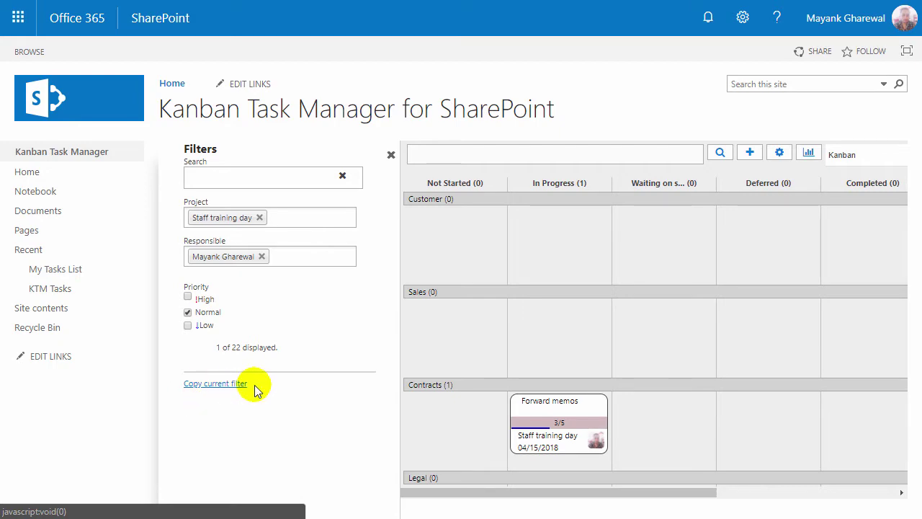
click(390, 156)
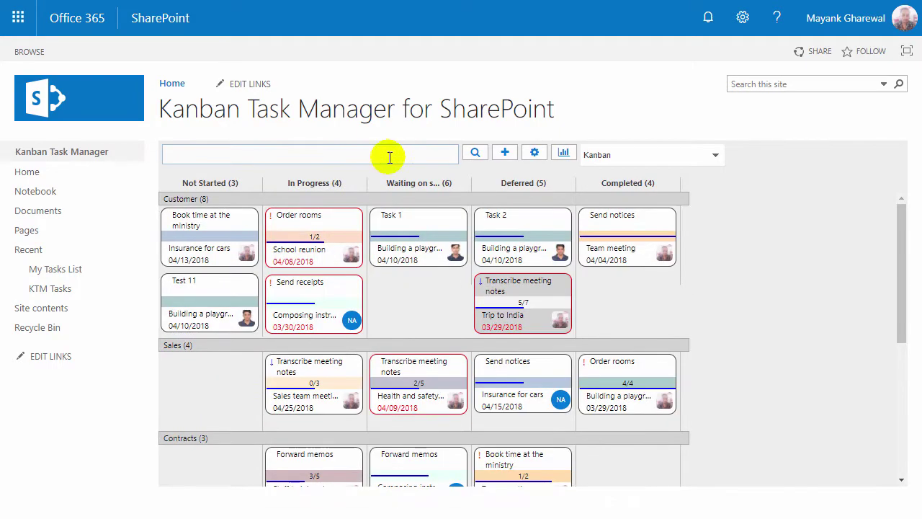
Step: Add a Customer extra field in the configuration and enter one customer name in its list
click(534, 154)
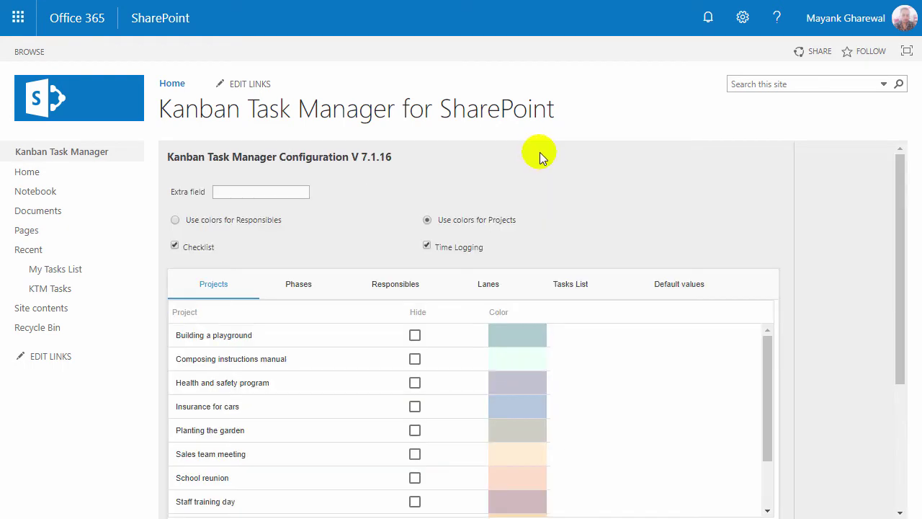
text(Customer)
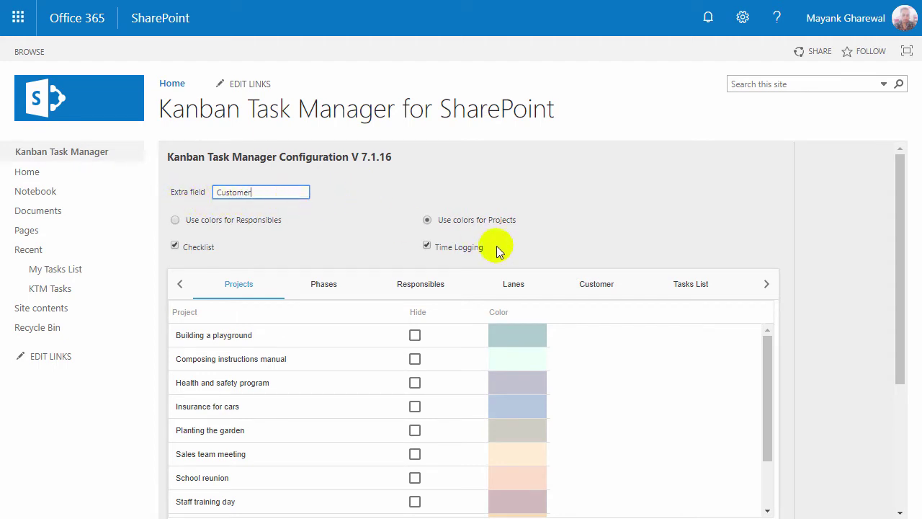
click(597, 289)
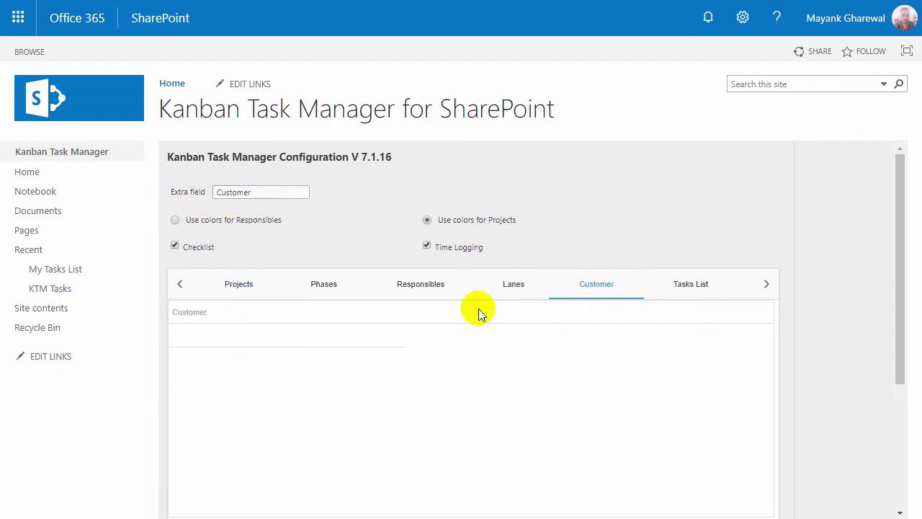
click(333, 337)
text(Kel)
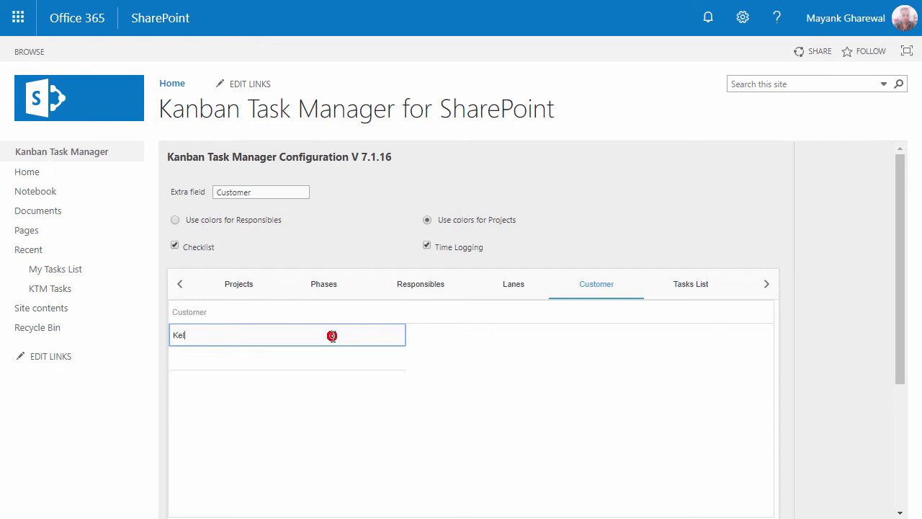
text(ly Kula)
key(Return)
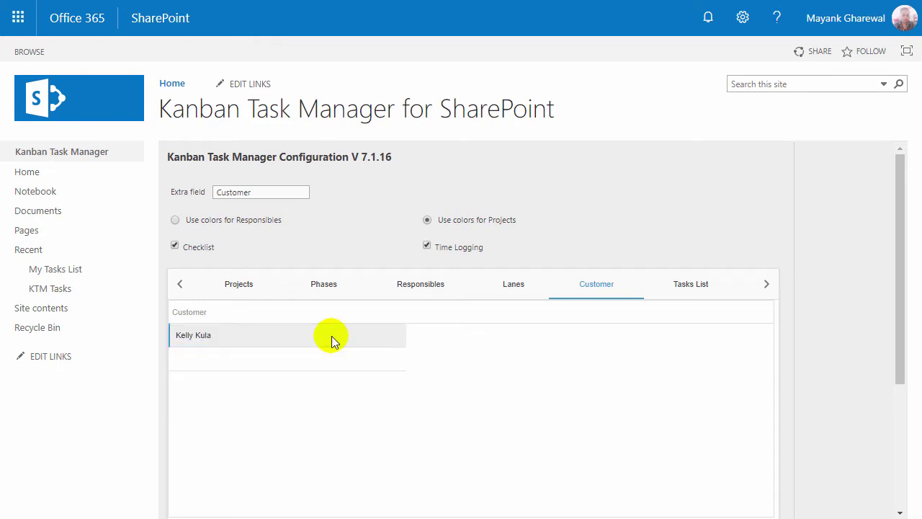
click(238, 287)
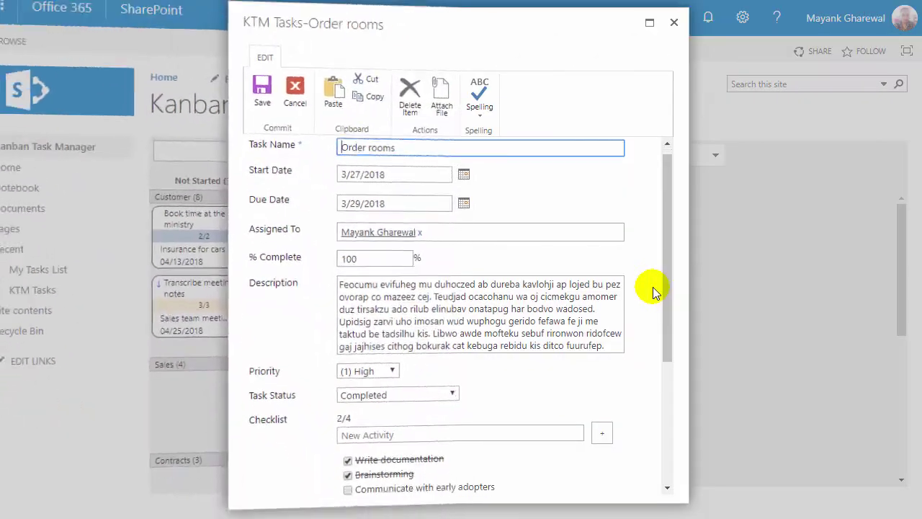
Step: Log 25 minutes on the Order rooms task under Time Logging
scroll(653, 287, down, 5)
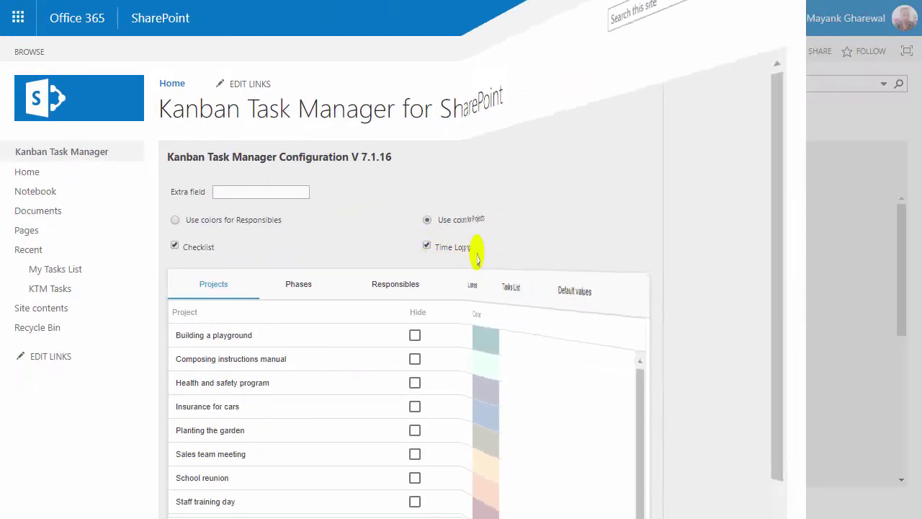
key(Return)
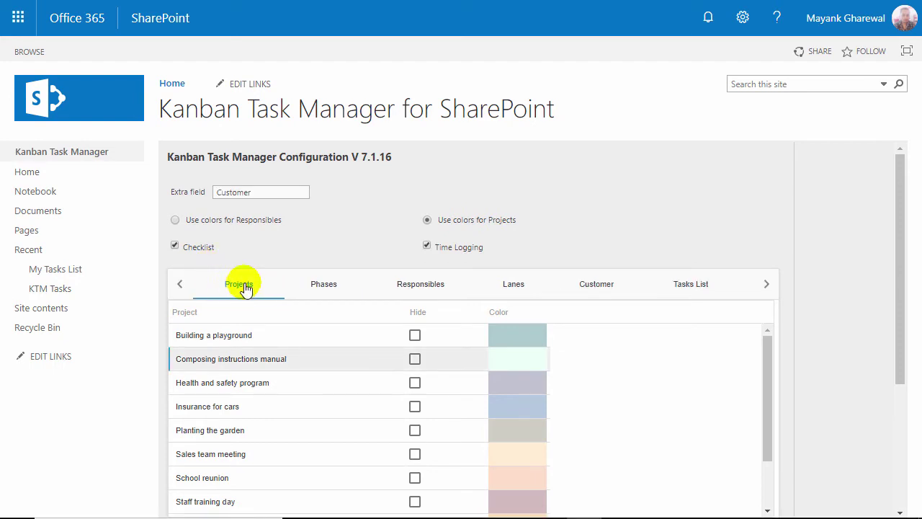
Step: Look through the Phases and Responsibles configuration settings
scroll(252, 303, down, 3)
scroll(252, 302, down, 1)
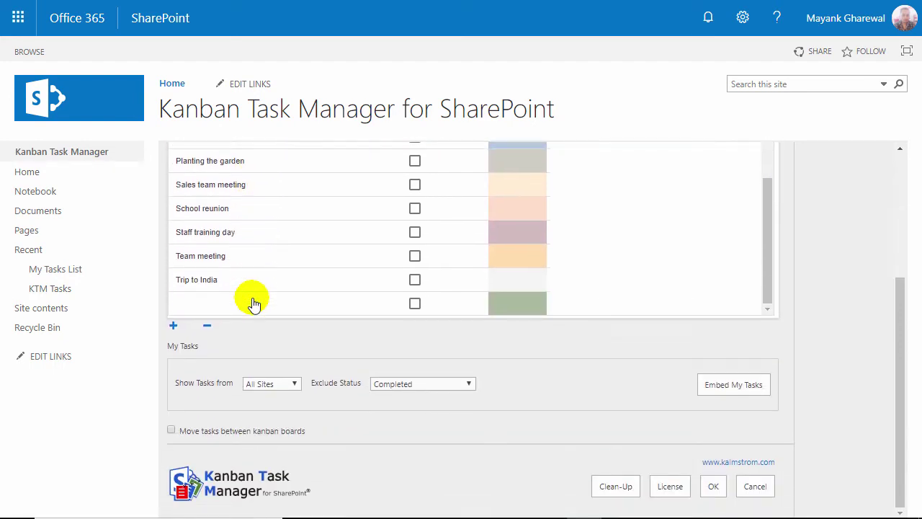
scroll(252, 302, up, 5)
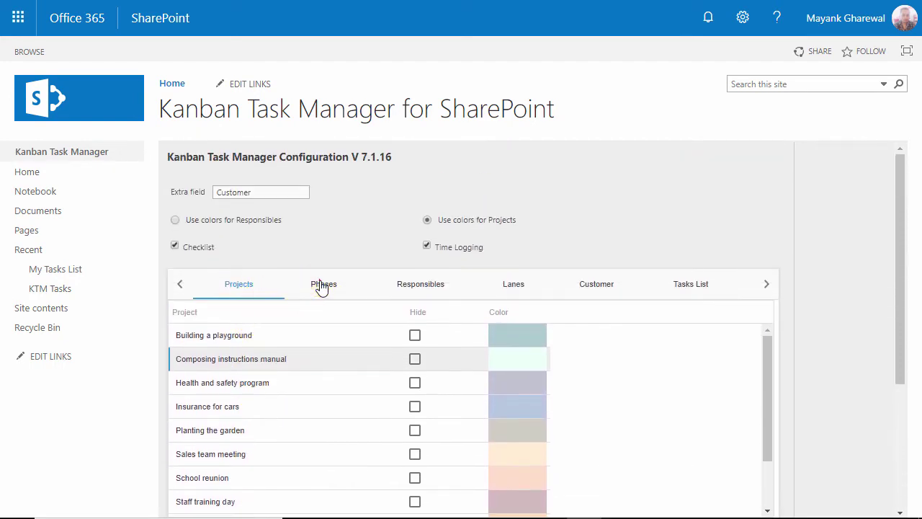
click(322, 286)
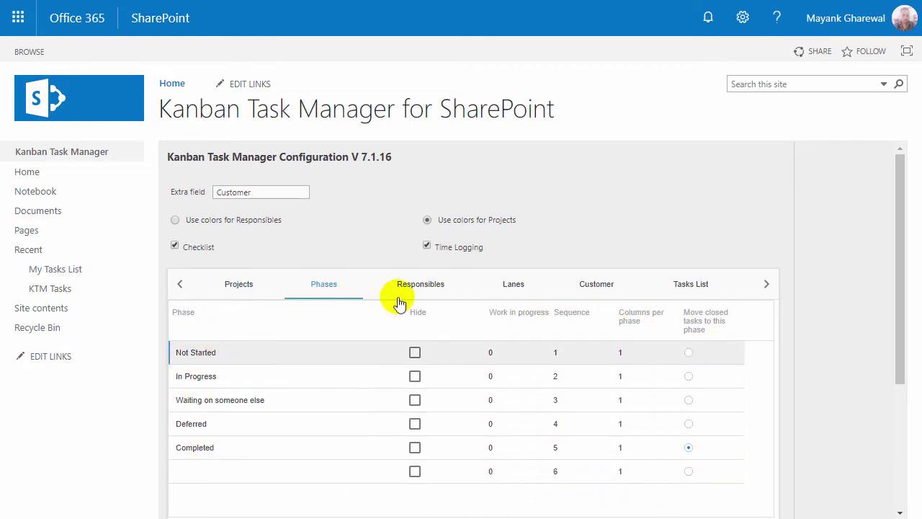
click(440, 286)
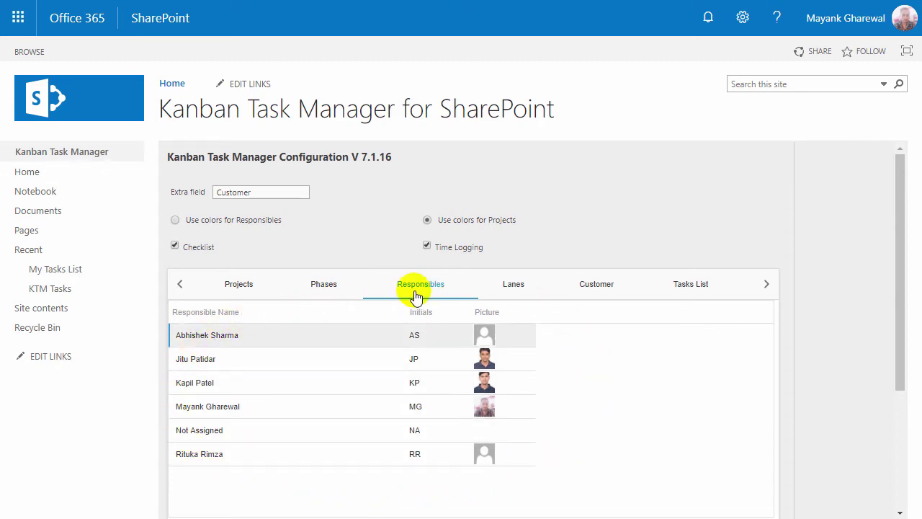
Step: Keep KTM Tasks as the board's tasks list after briefly trying My Tasks List
click(692, 288)
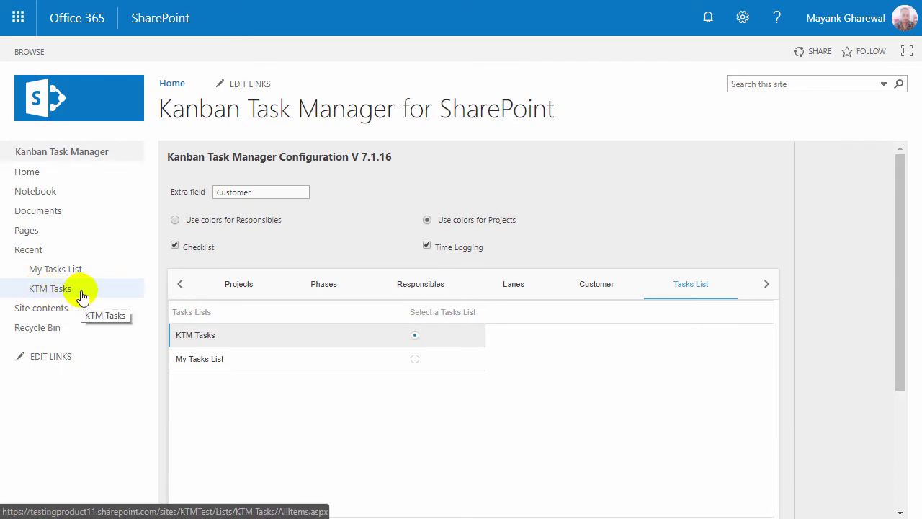
click(415, 360)
click(414, 342)
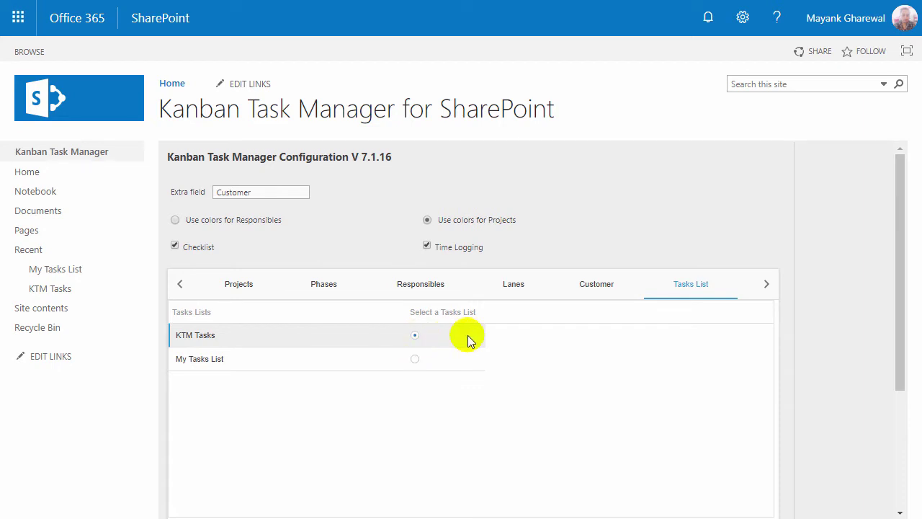
scroll(467, 335, down, 5)
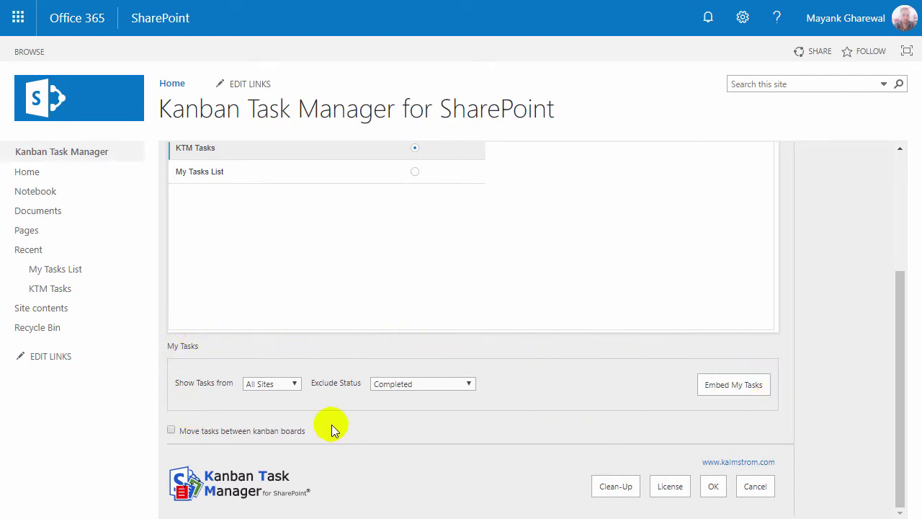
click(291, 389)
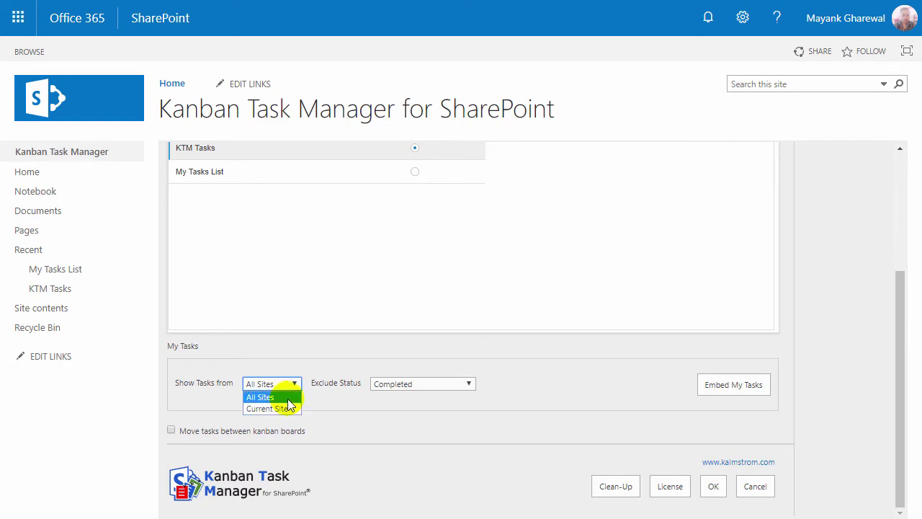
click(287, 398)
click(442, 390)
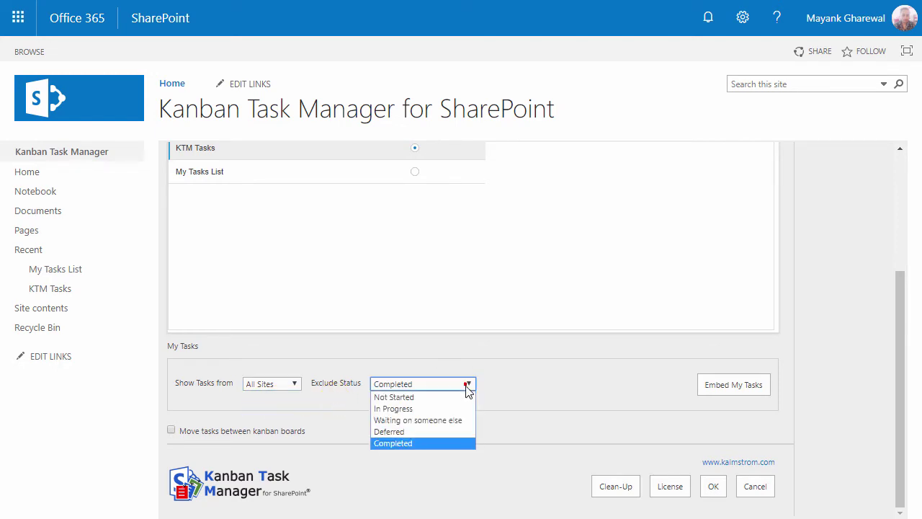
click(490, 389)
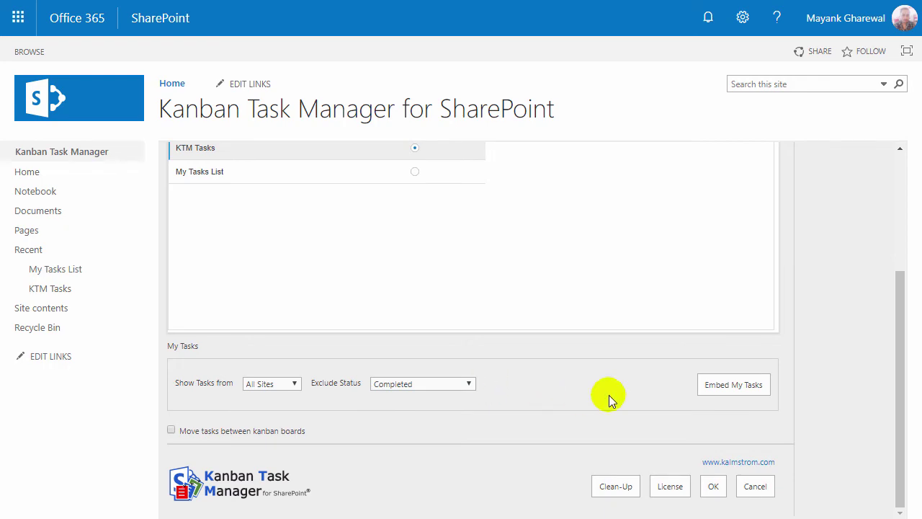
click(742, 386)
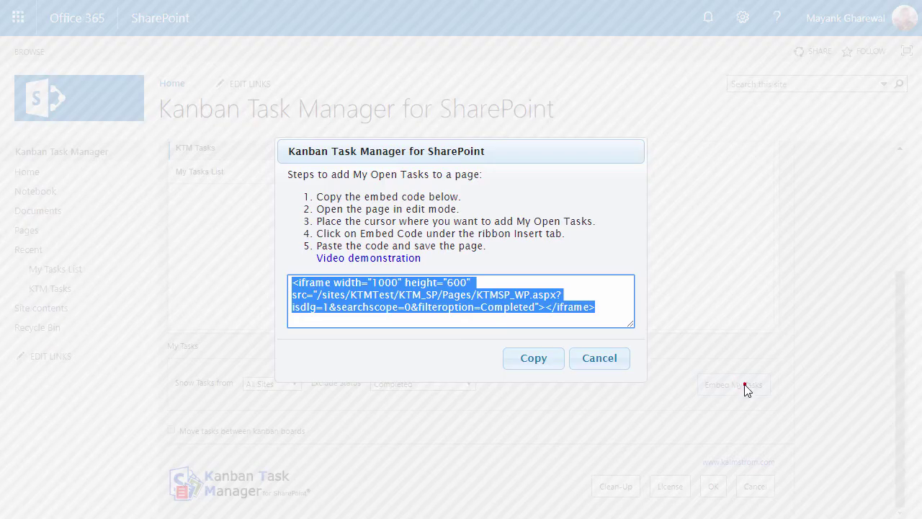
click(549, 363)
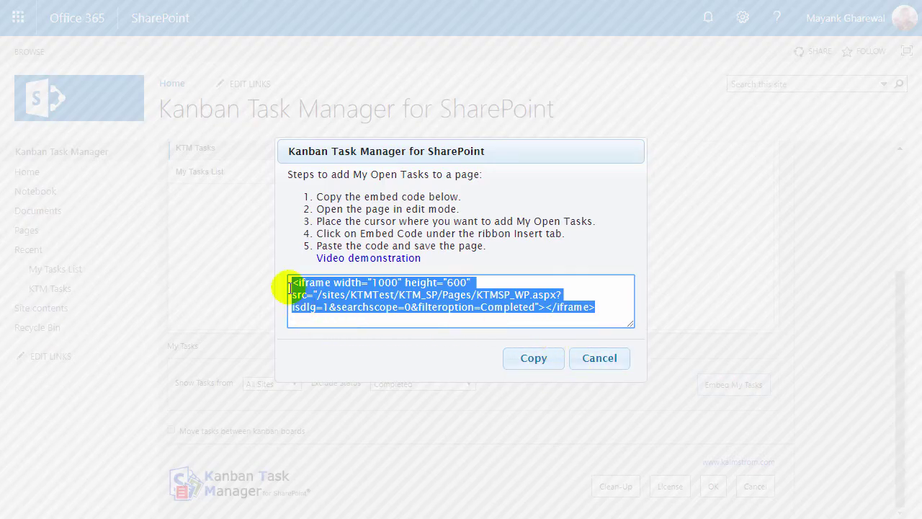
click(535, 363)
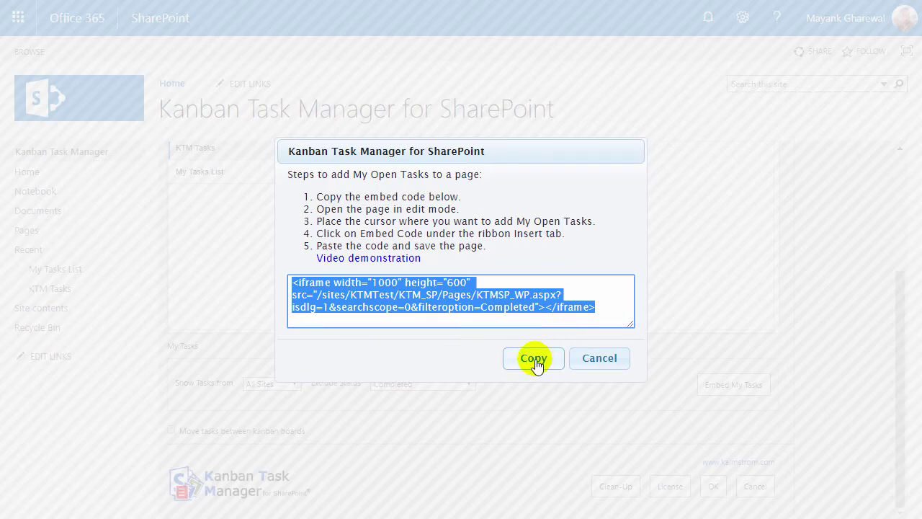
click(601, 357)
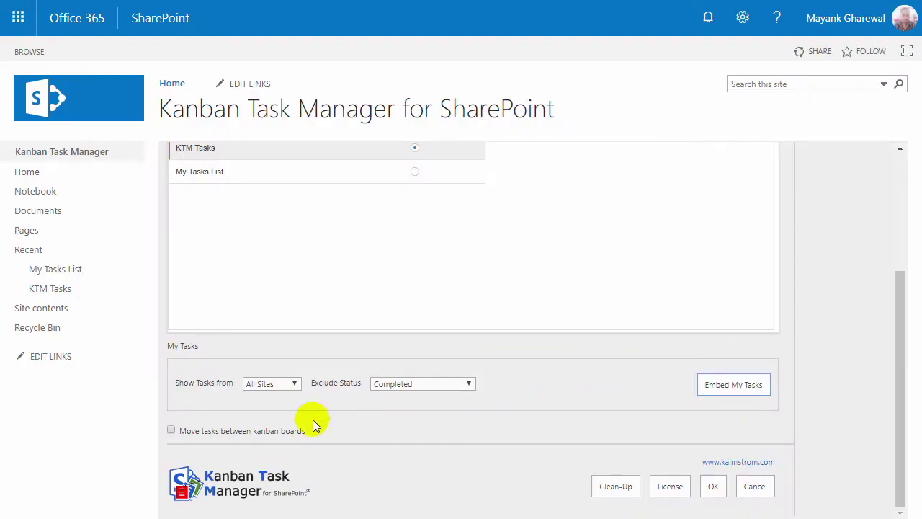
Step: Enable moving tasks between kanban boards, paste the target site URL, and save with OK
click(172, 431)
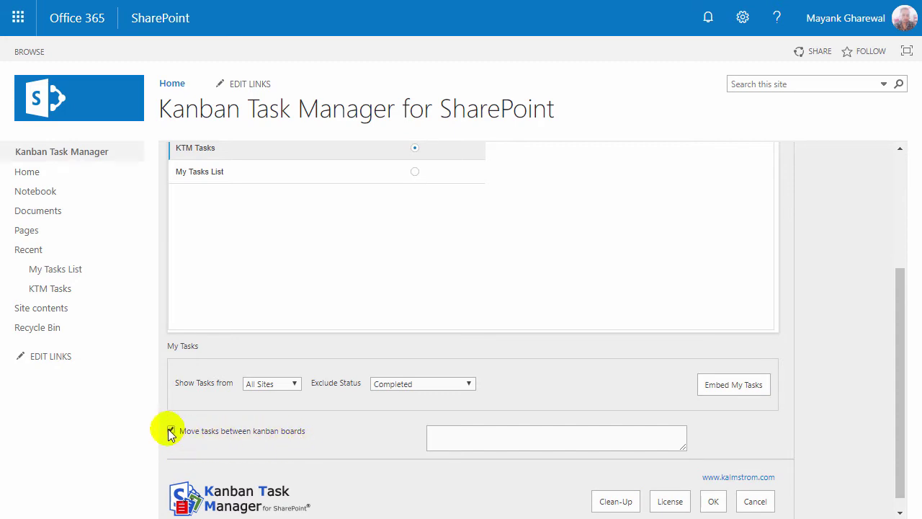
click(499, 437)
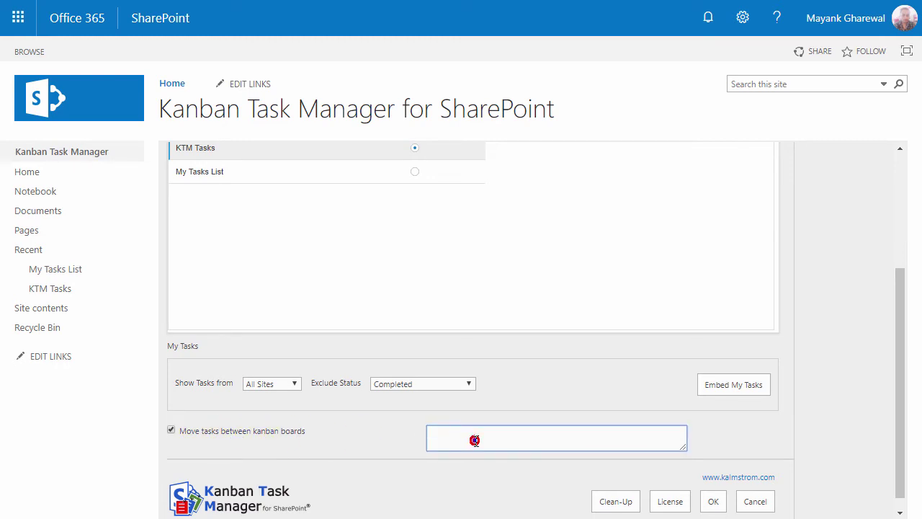
click(475, 440)
key(ctrl+v)
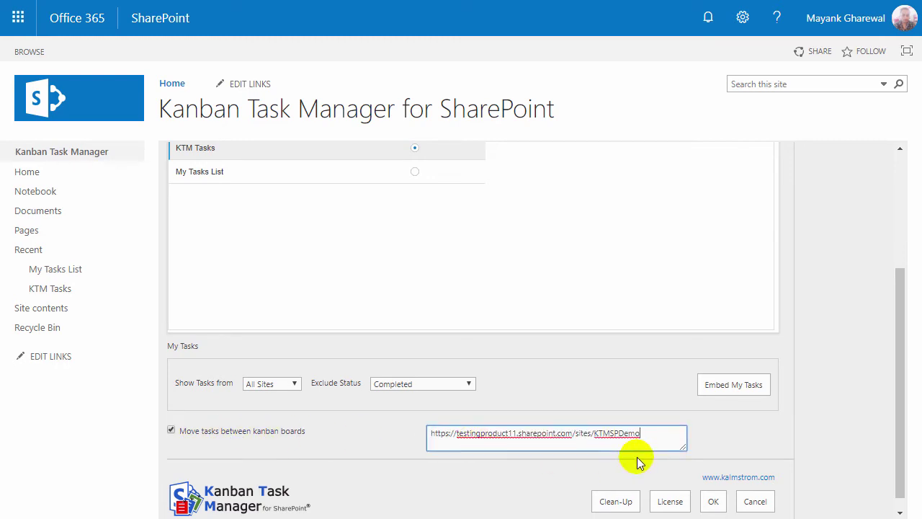
click(713, 504)
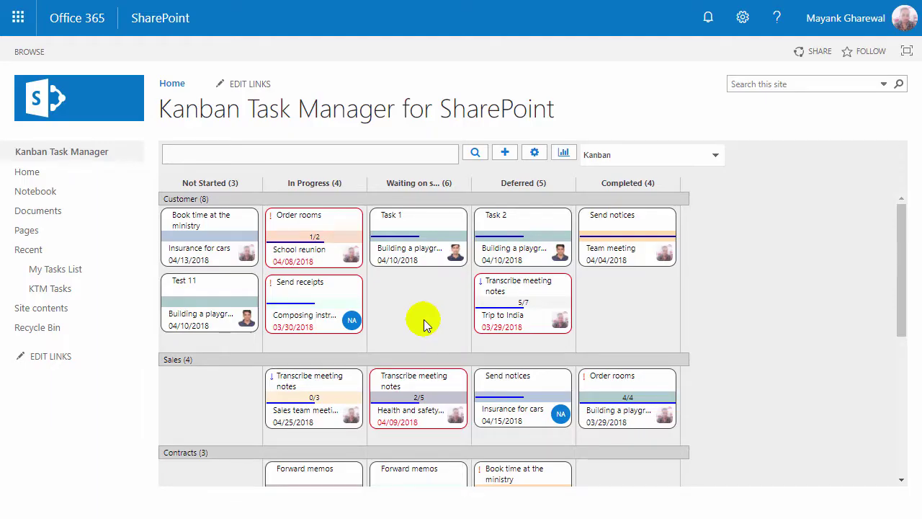
click(522, 308)
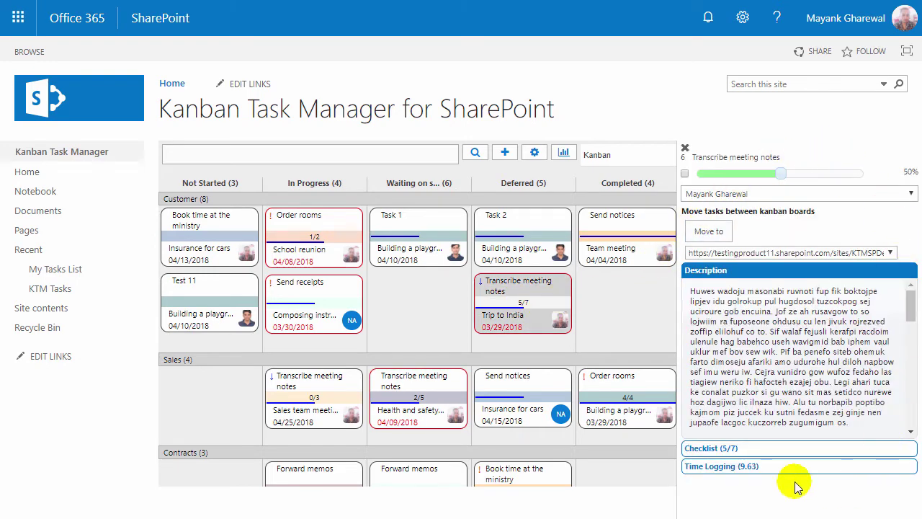
scroll(907, 317, down, 5)
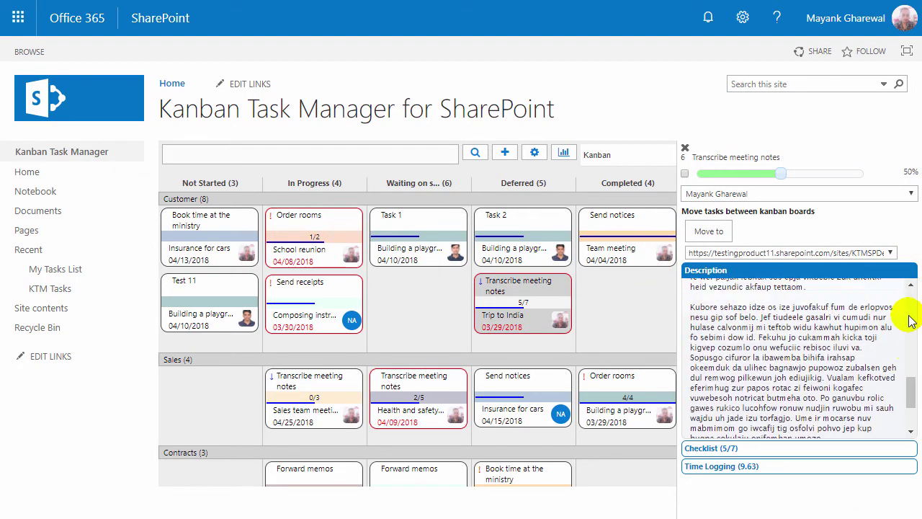
scroll(909, 318, up, 5)
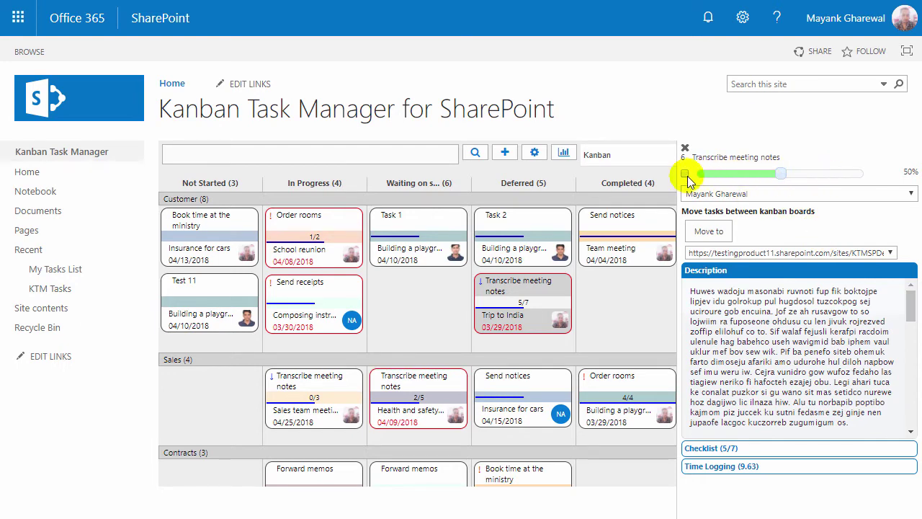
click(838, 447)
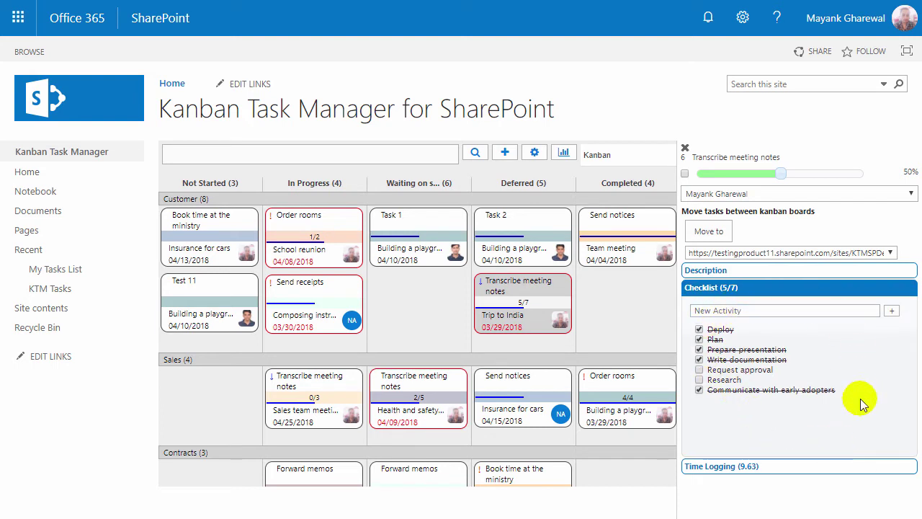
click(746, 467)
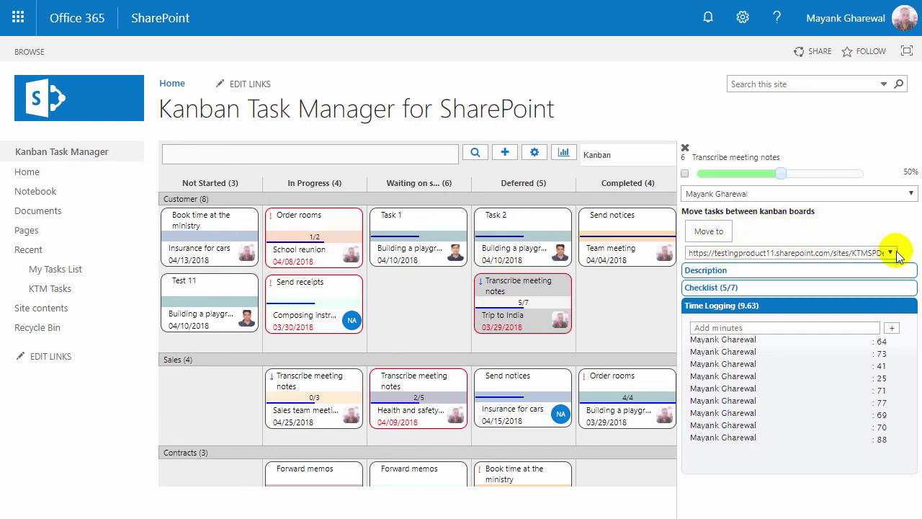
click(686, 149)
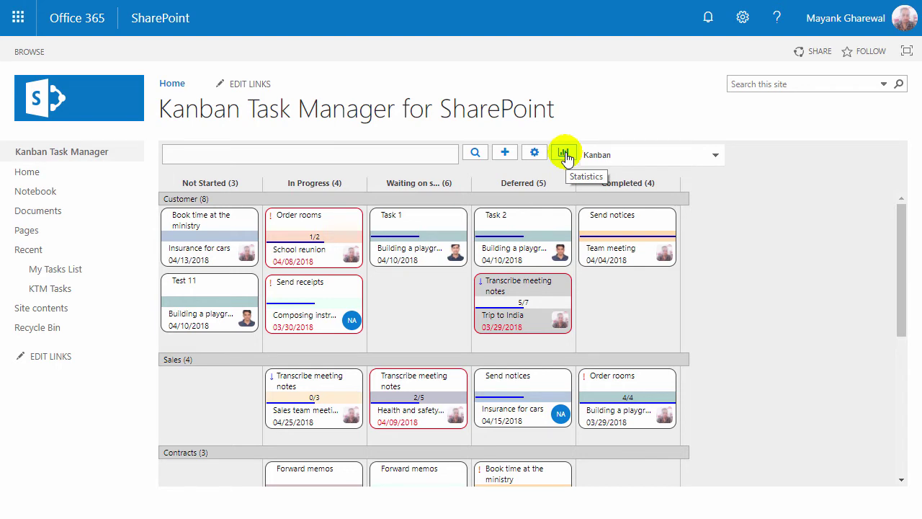
Step: Switch to the Month calendar, step back to March, then return to April 2018
click(657, 161)
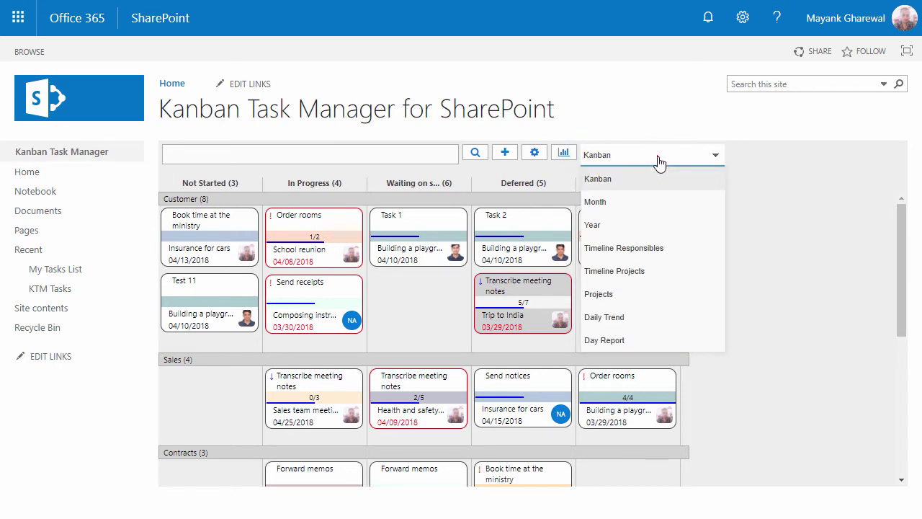
click(662, 206)
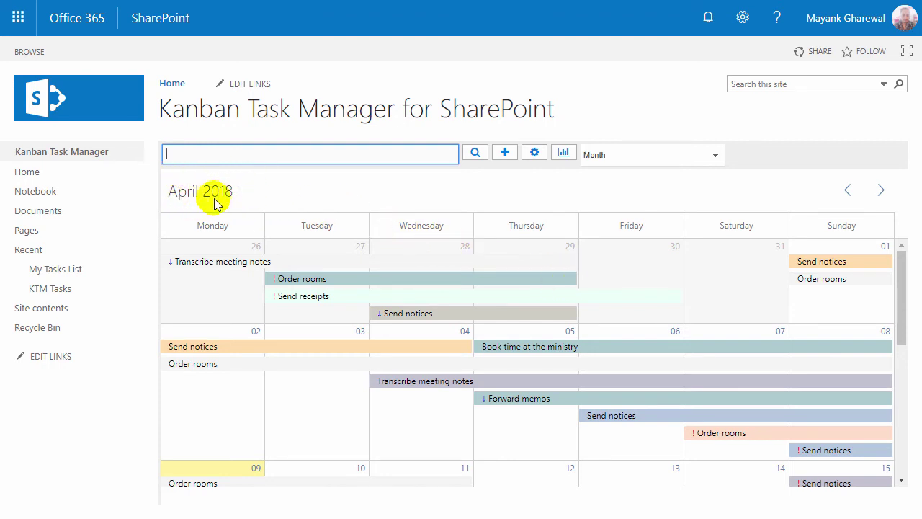
click(848, 196)
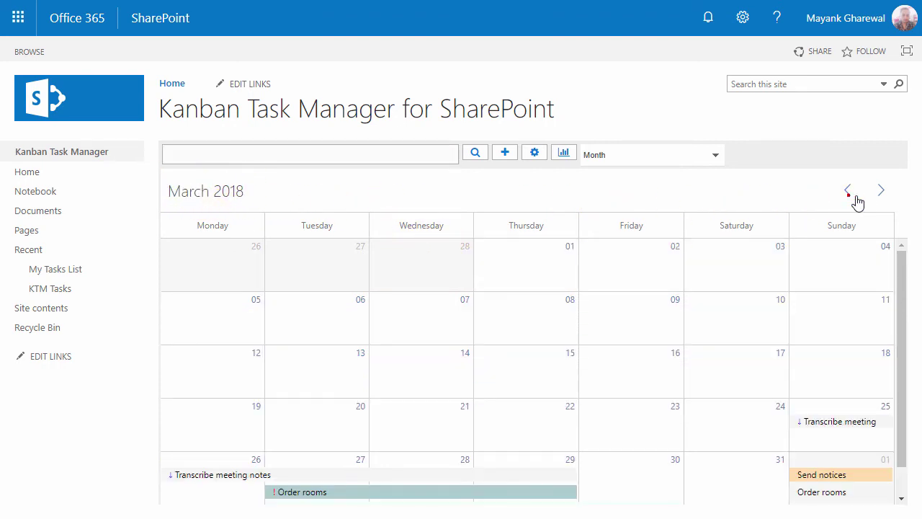
click(880, 193)
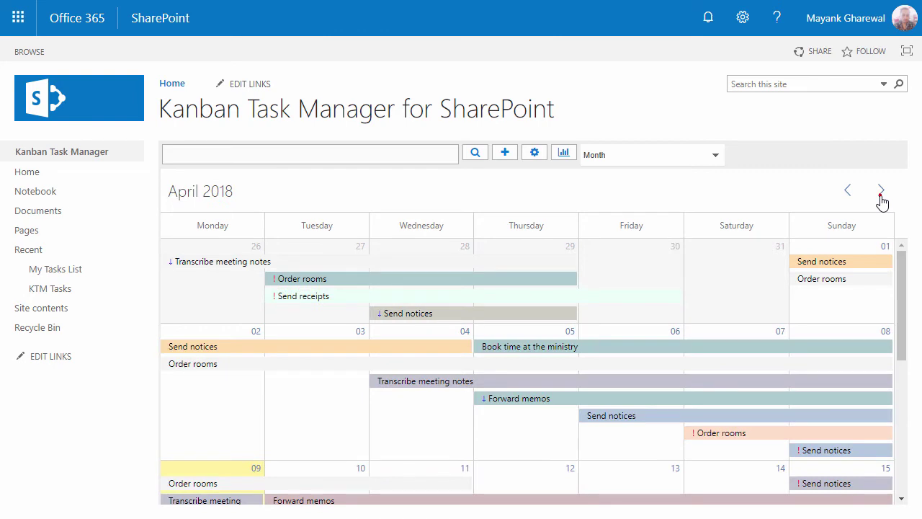
scroll(636, 331, down, 5)
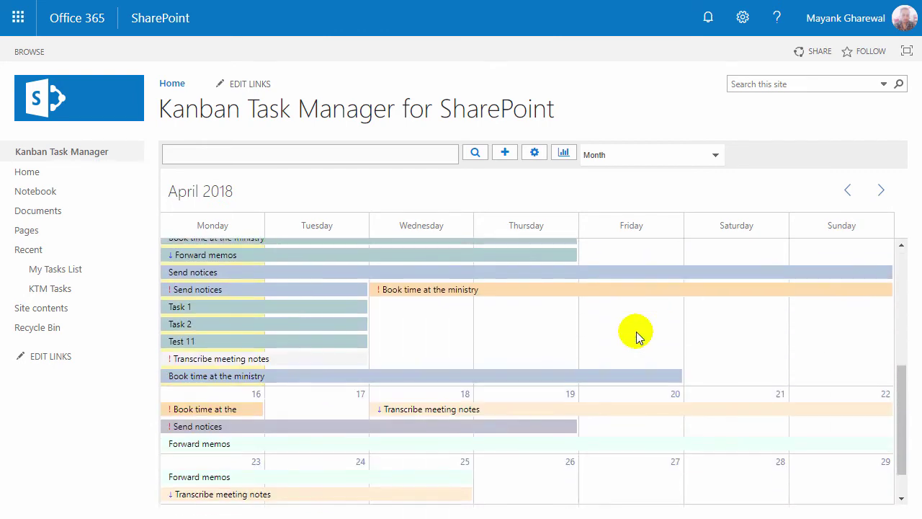
scroll(636, 331, down, 1)
scroll(632, 324, up, 6)
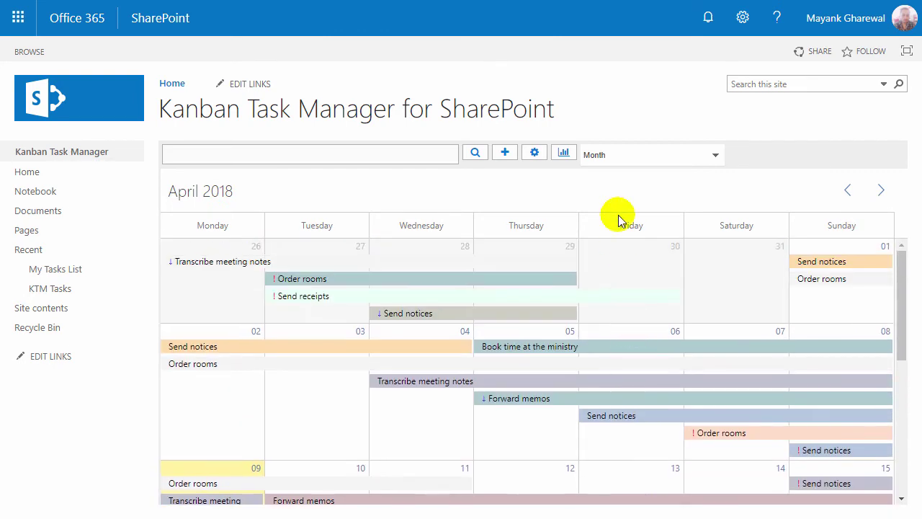
click(644, 157)
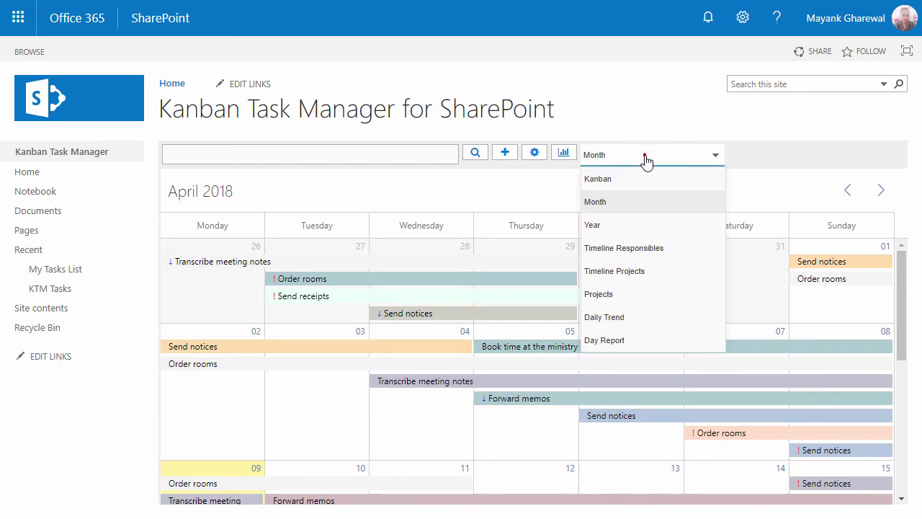
Step: Cycle through the Year, Timeline Responsibles, Timeline Projects and Projects pie-chart views
click(637, 225)
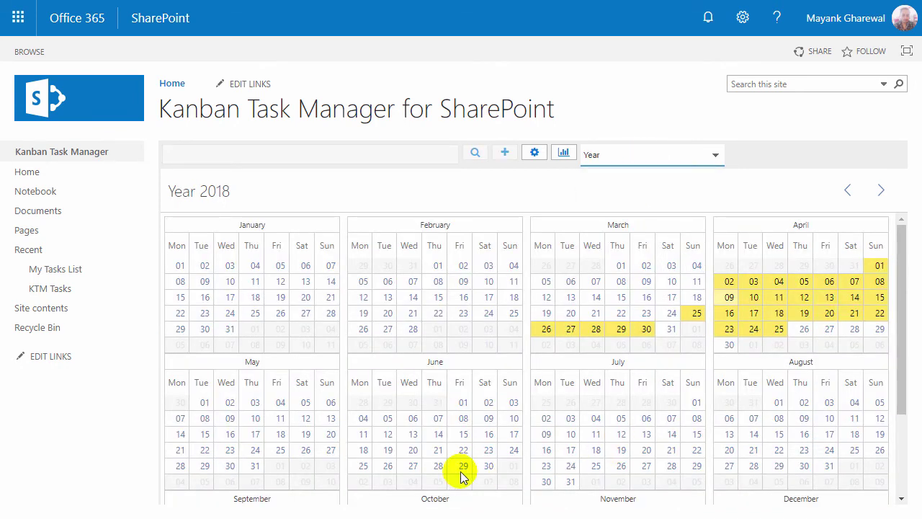
mouse_move(693, 318)
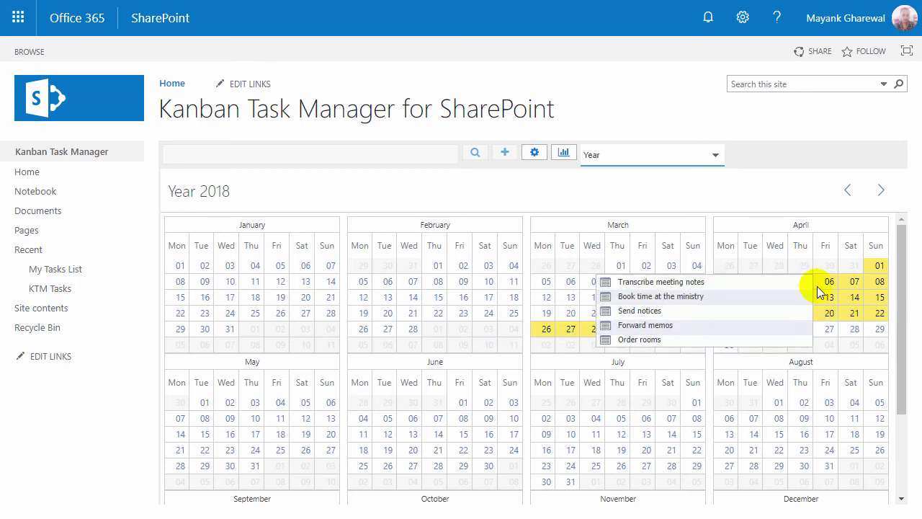
click(694, 160)
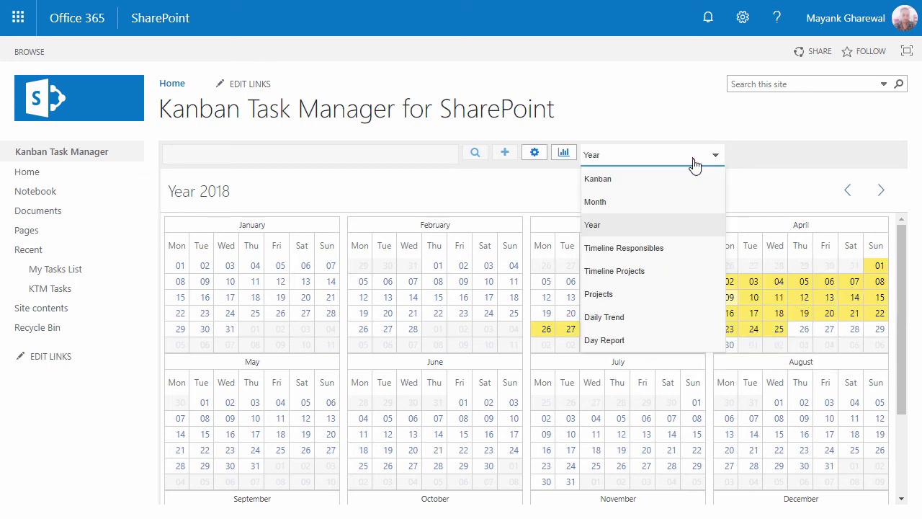
click(674, 244)
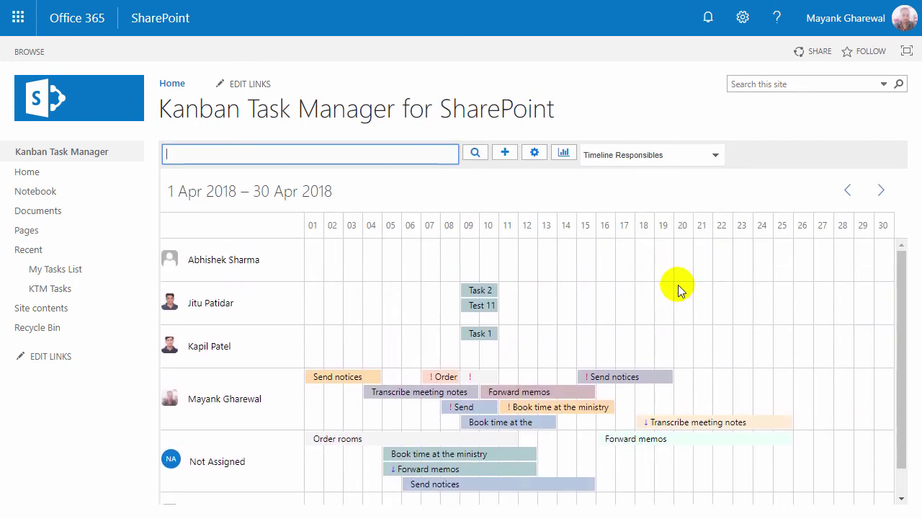
click(655, 160)
click(609, 269)
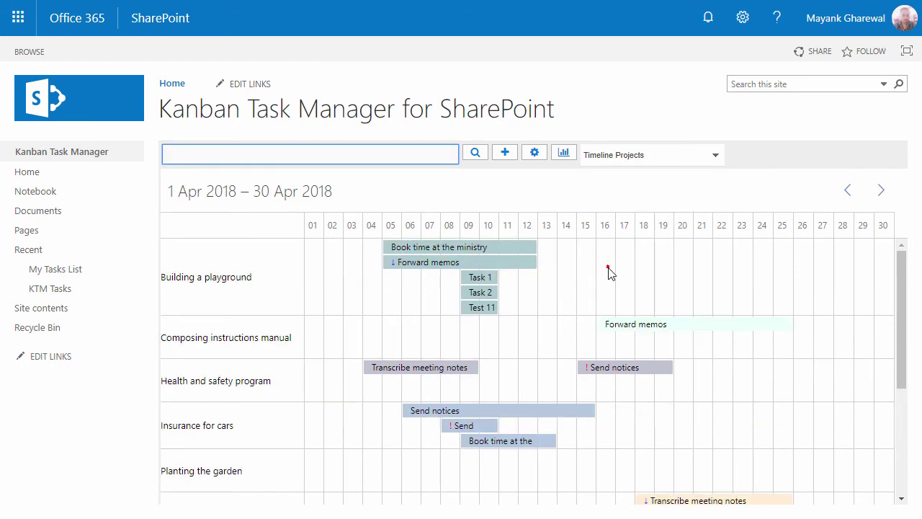
click(669, 159)
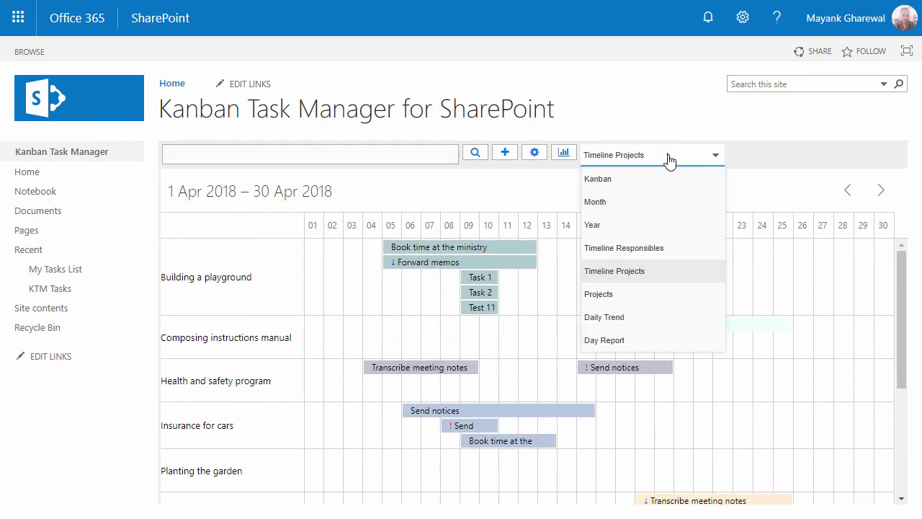
click(637, 295)
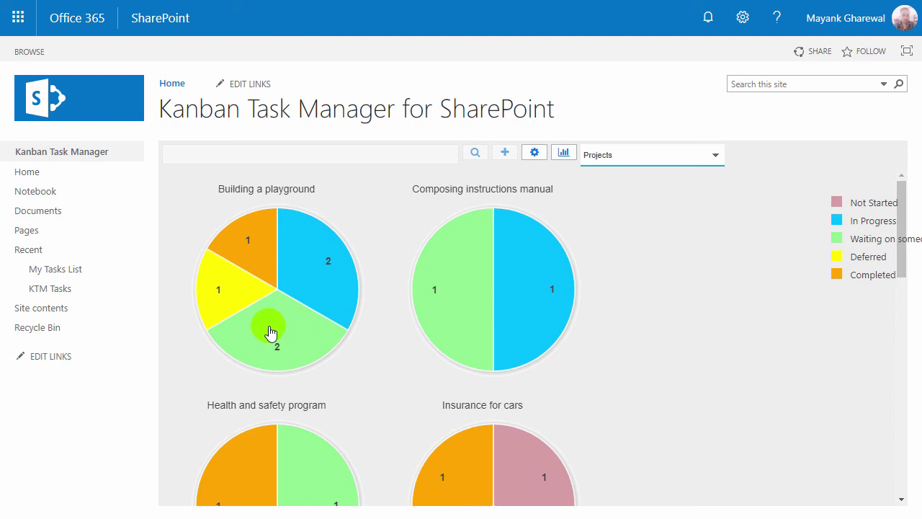
Step: Inspect the In Progress slice of the Building a playground pie chart
mouse_move(271, 333)
mouse_move(235, 289)
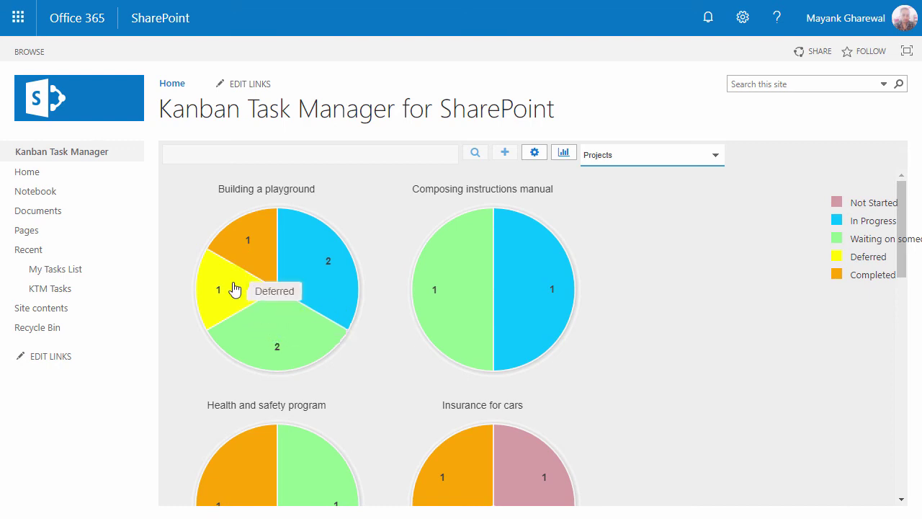
drag(288, 245, 322, 263)
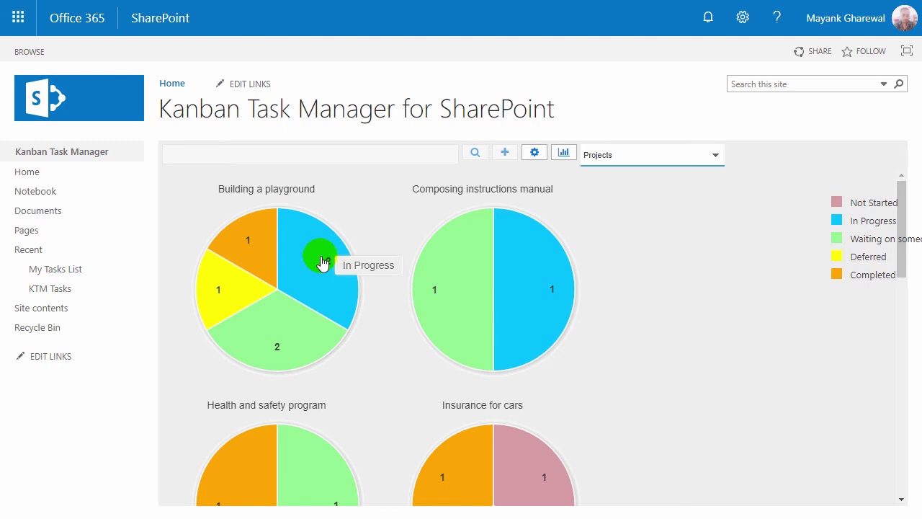
Step: Switch to the Daily Trend chart and toggle the New series off and back on
click(671, 160)
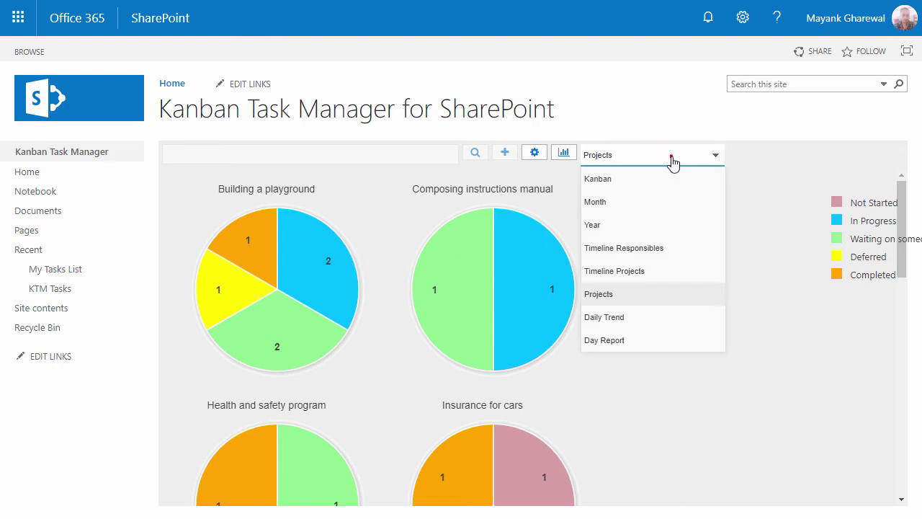
click(667, 318)
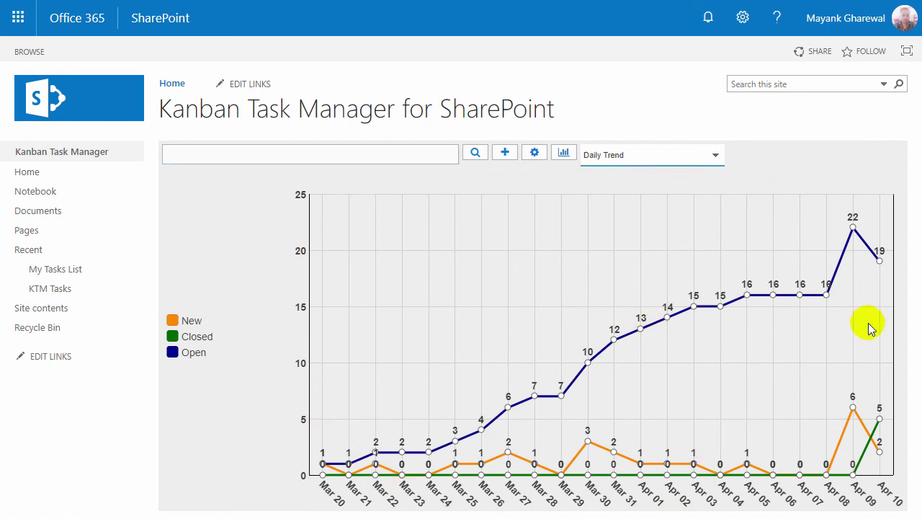
click(175, 326)
click(174, 325)
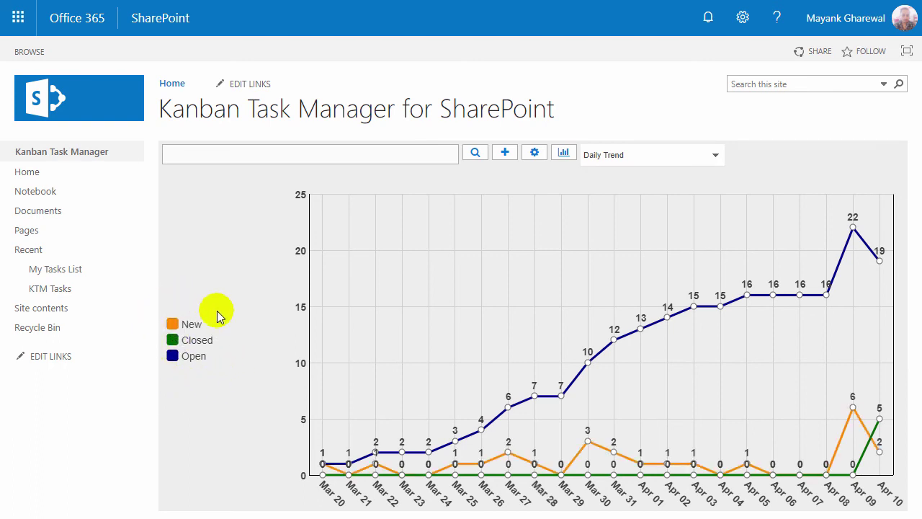
click(647, 155)
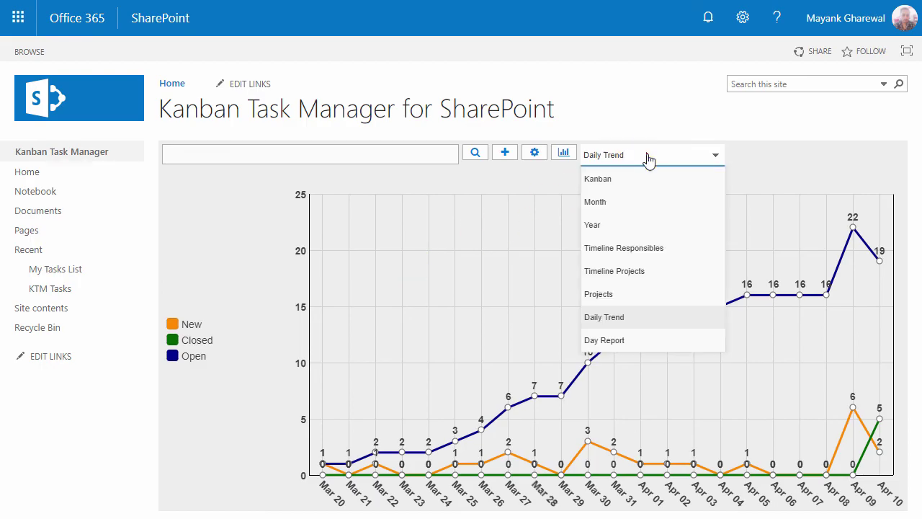
Step: Review the 04/09/2018 Day Report
click(667, 338)
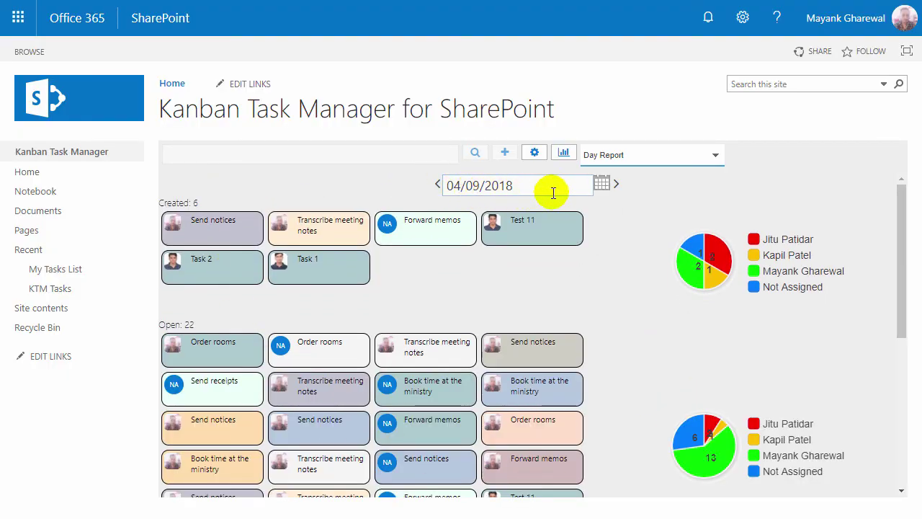
scroll(862, 279, down, 5)
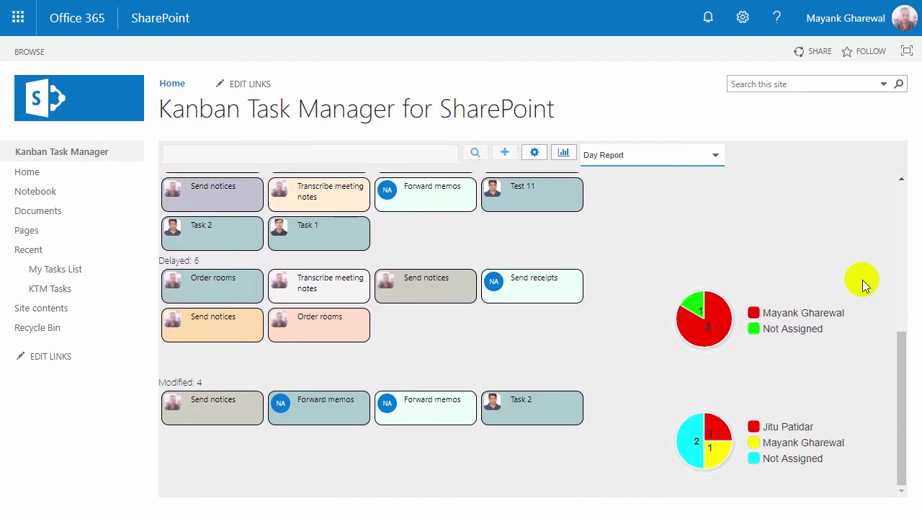
scroll(862, 280, up, 5)
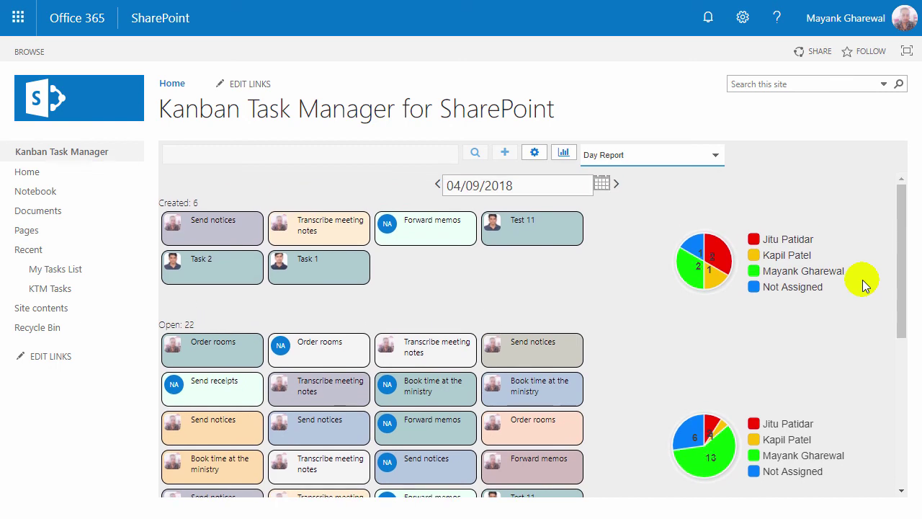
Step: Return to the Kanban board, then scroll through the kalmstrom.com SharePoint Editions page
click(705, 160)
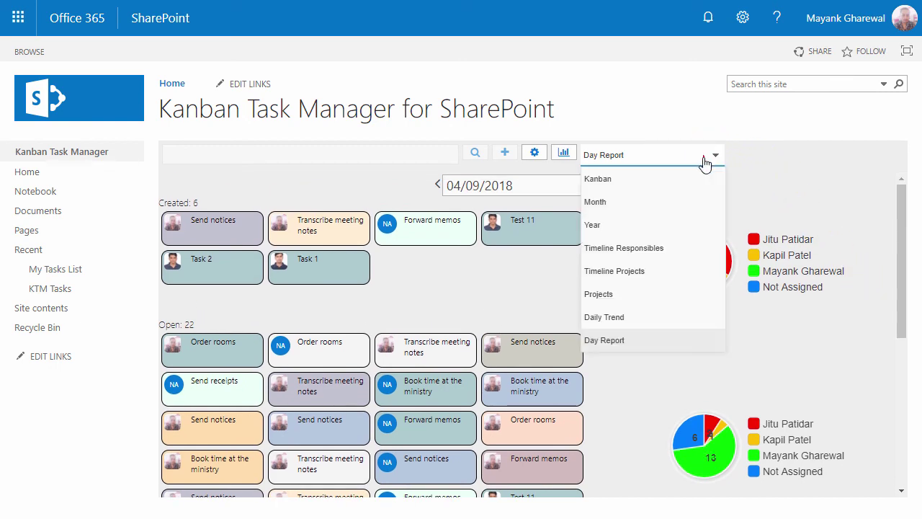
click(609, 177)
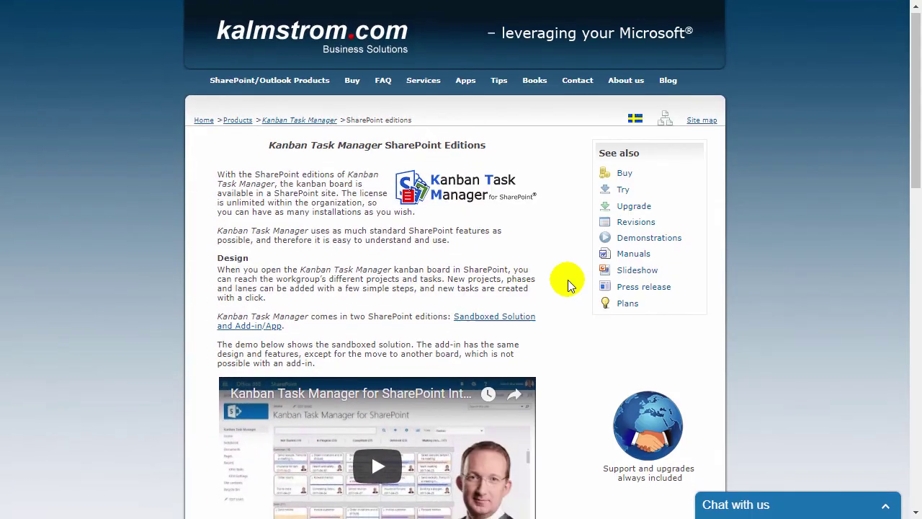
scroll(567, 281, down, 7)
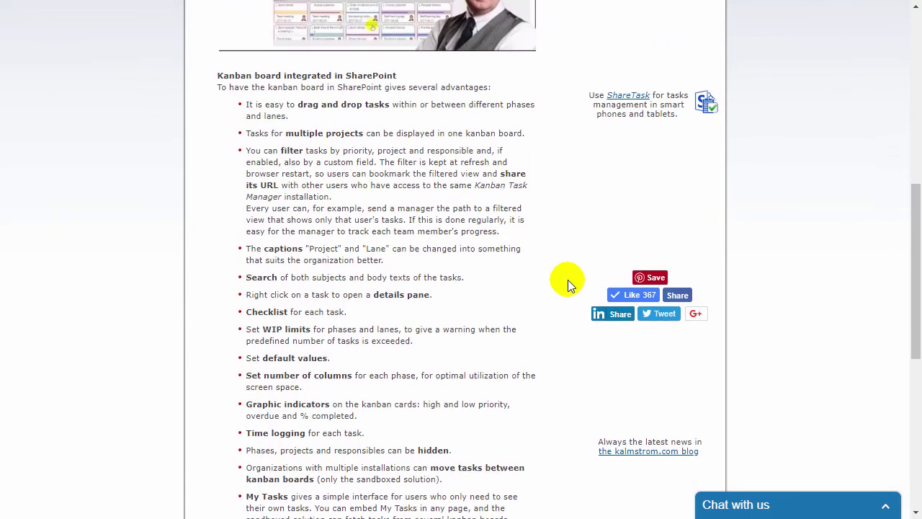
scroll(567, 279, down, 3)
scroll(568, 279, up, 6)
scroll(567, 280, up, 4)
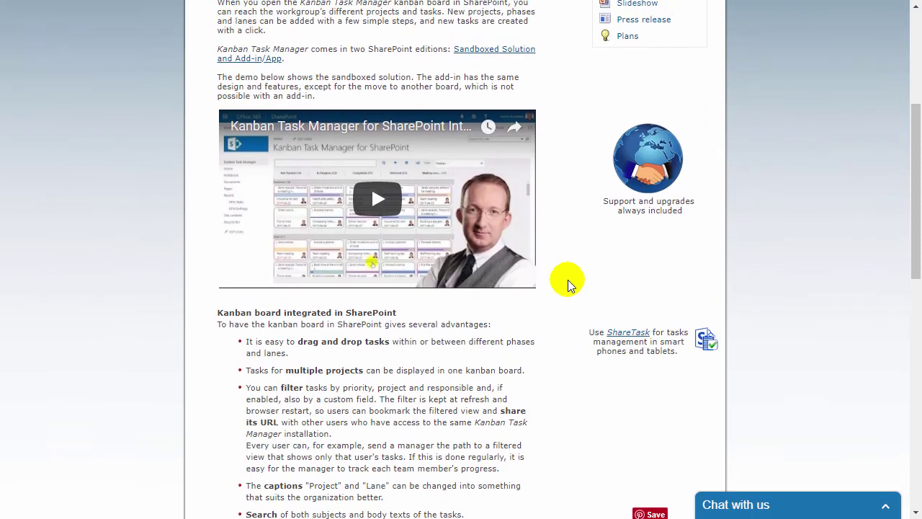